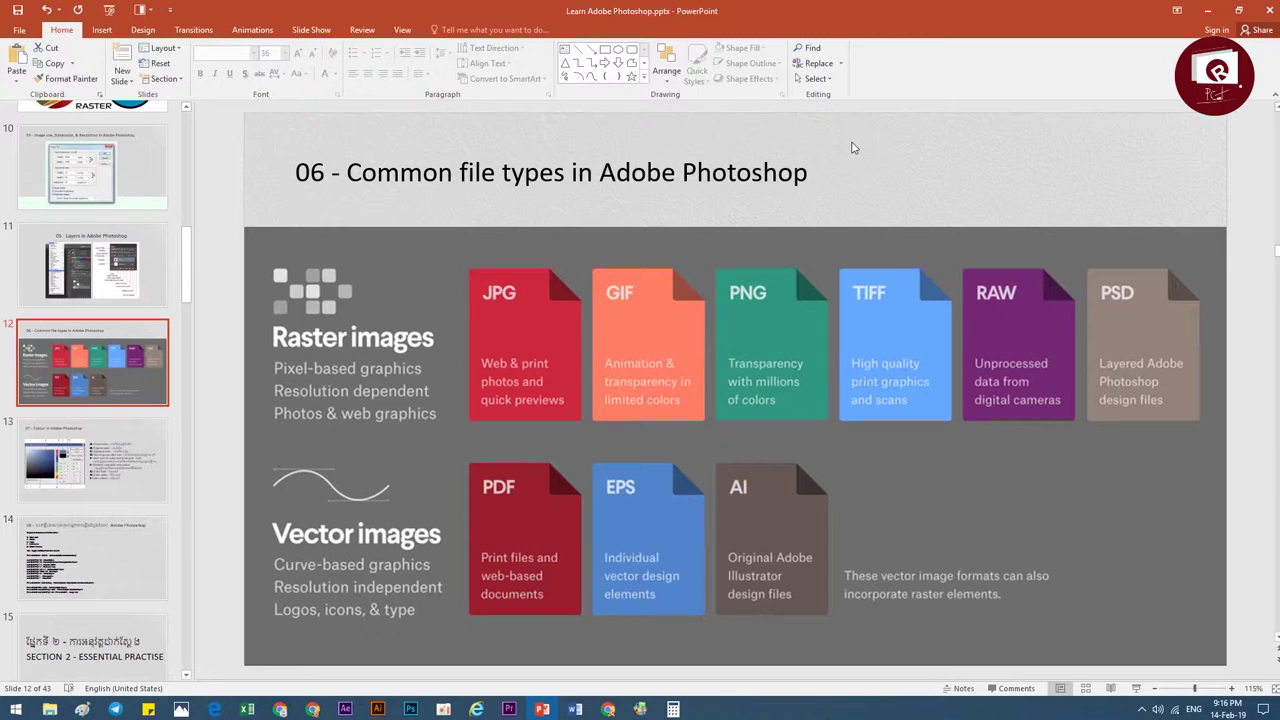
Switch from the PowerPoint file-types slide back to the Photoshop composite.
click(418, 702)
Draw a circle with the Ellipse tool and position it over the truck.
drag(620, 320, 509, 318)
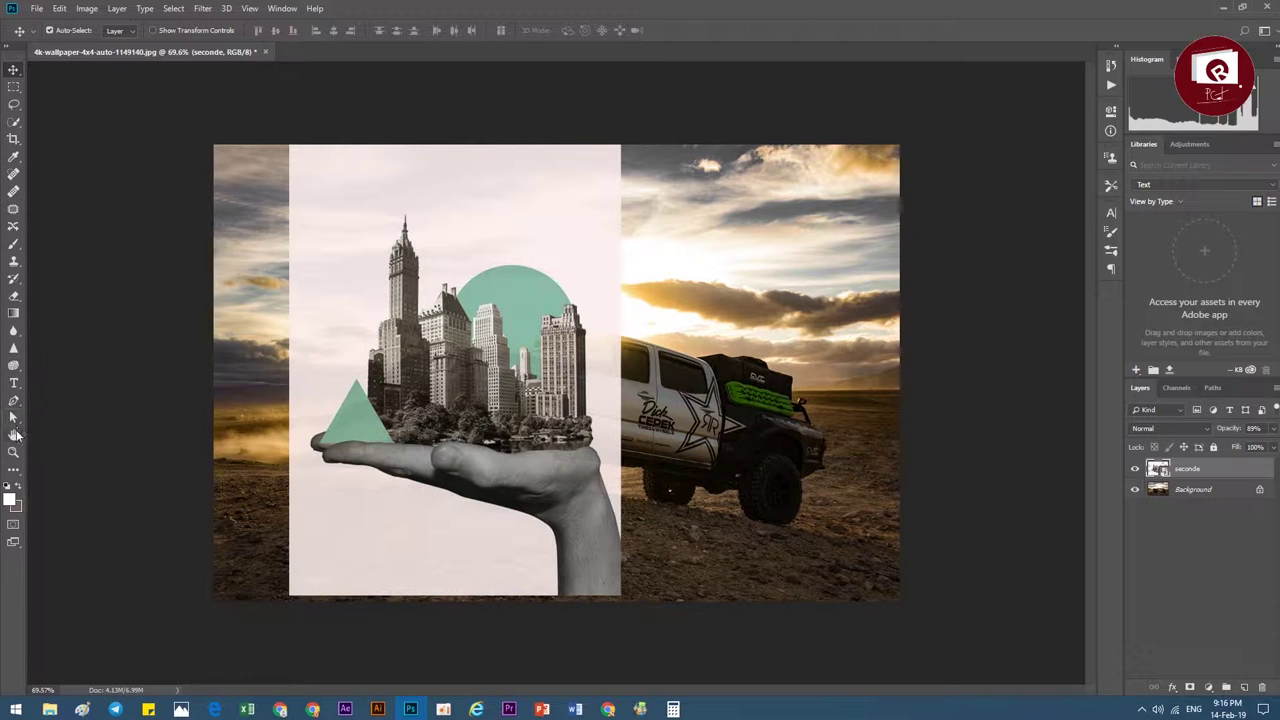
click(17, 467)
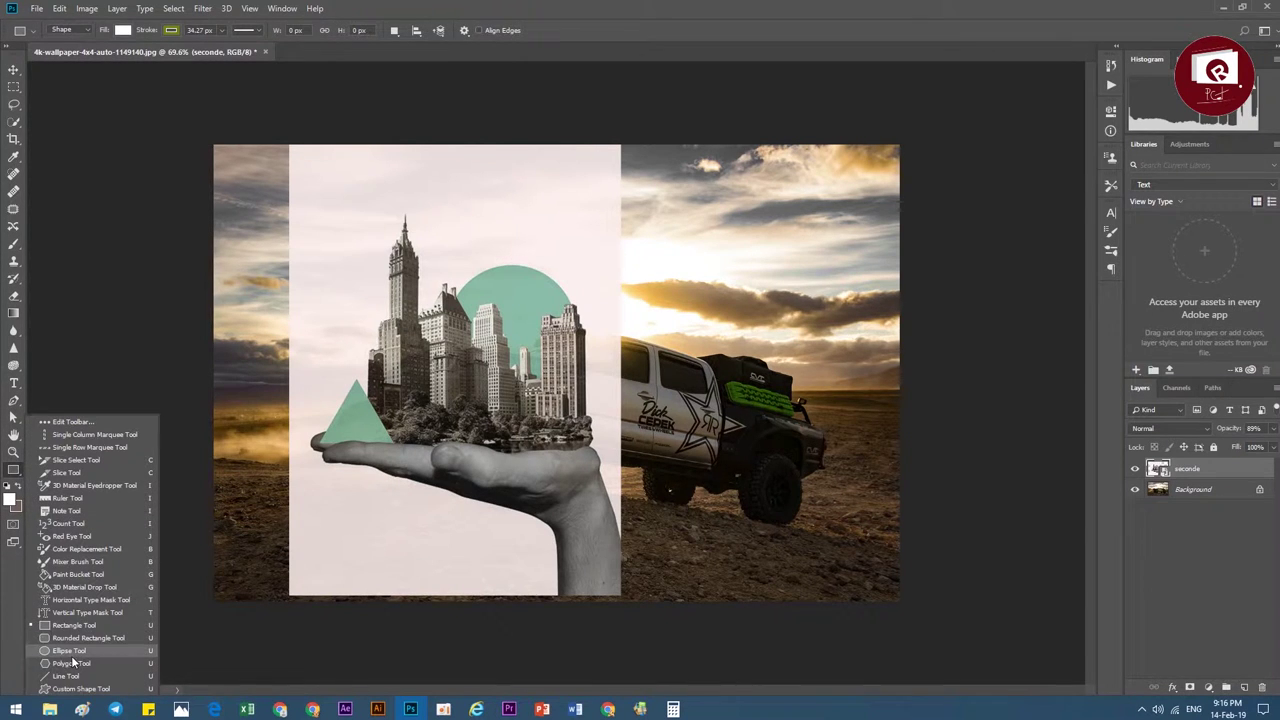
click(72, 652)
drag(356, 216, 614, 474)
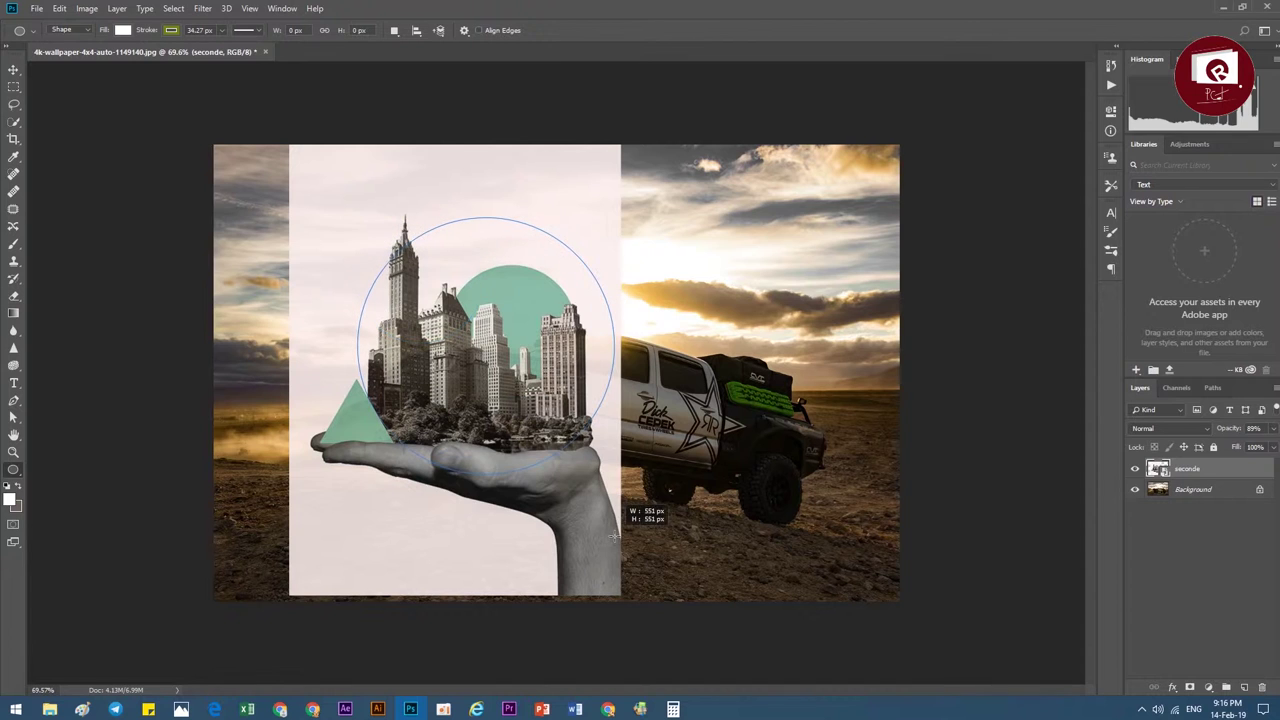
click(14, 69)
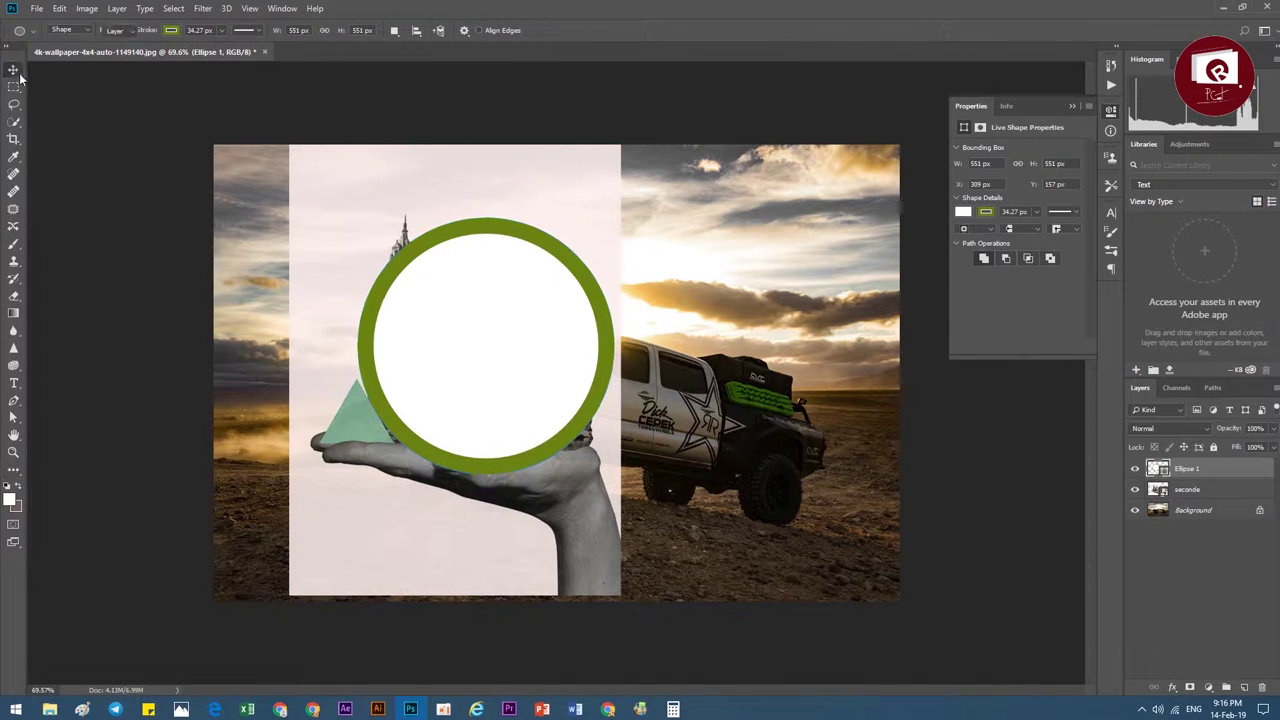
drag(467, 353, 704, 304)
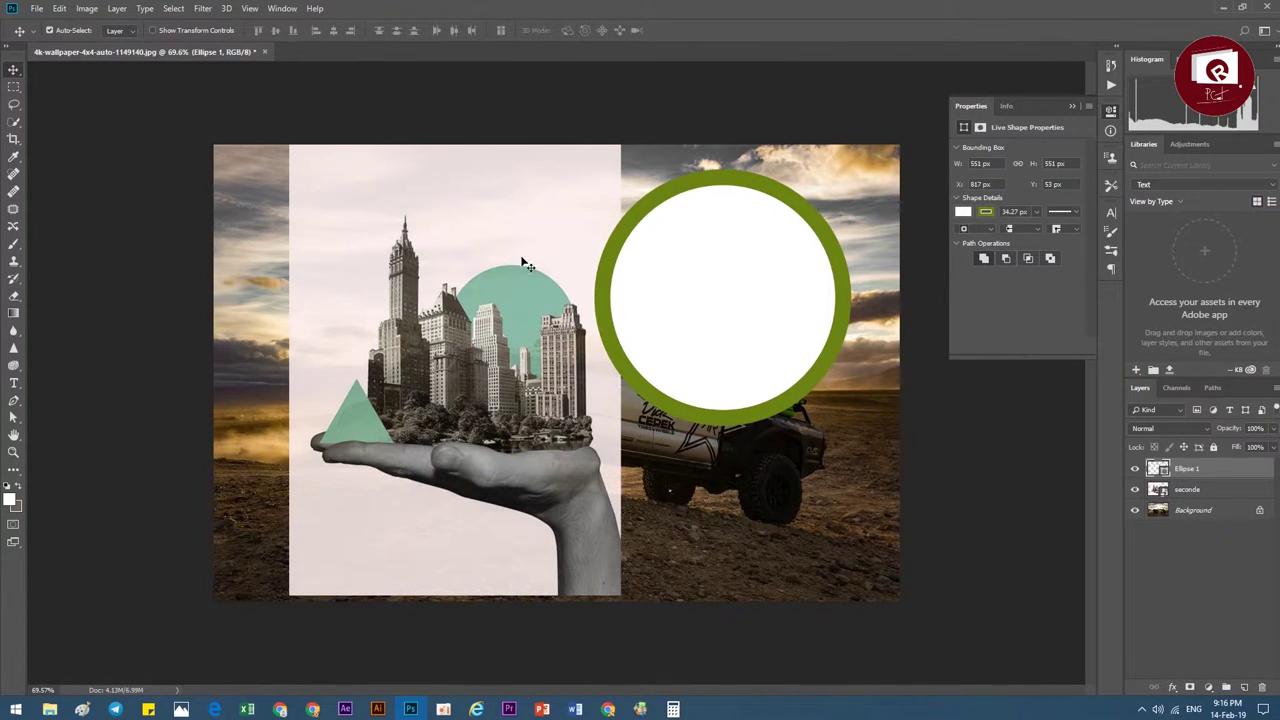
Move the city-in-hand photo above the circle layer and clip it inside the circle.
drag(536, 259, 790, 237)
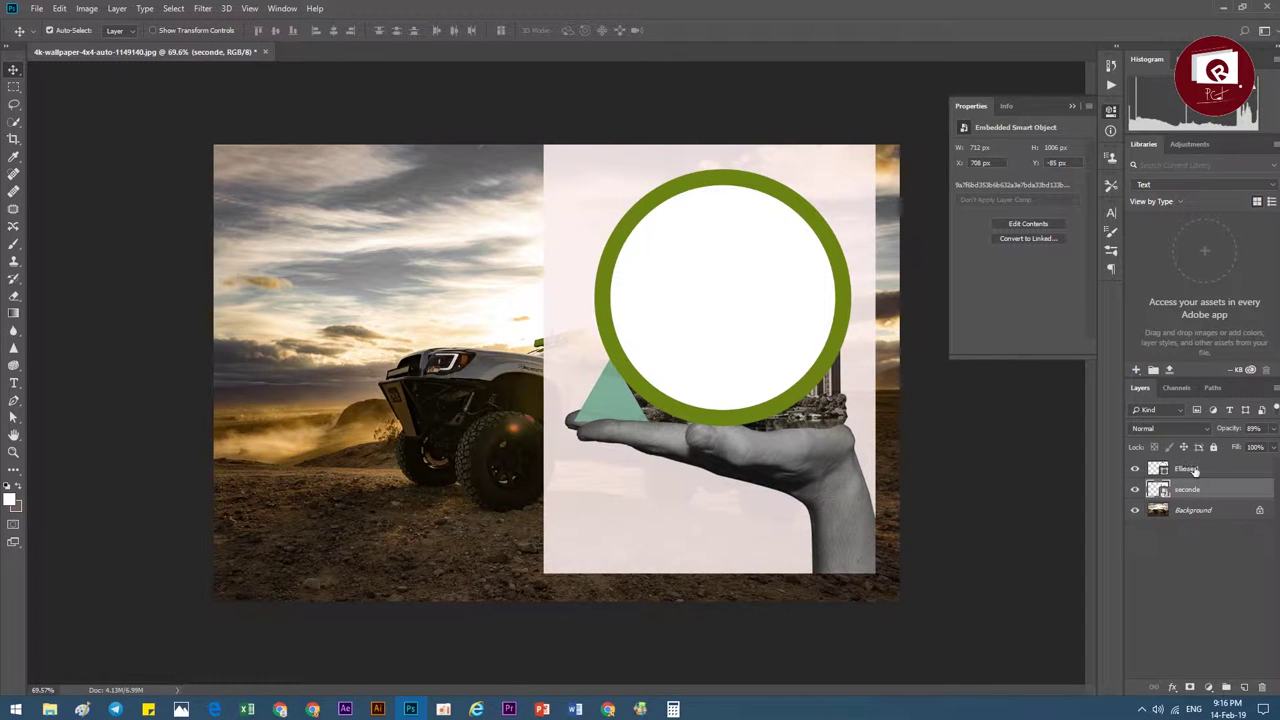
drag(1183, 488, 1192, 478)
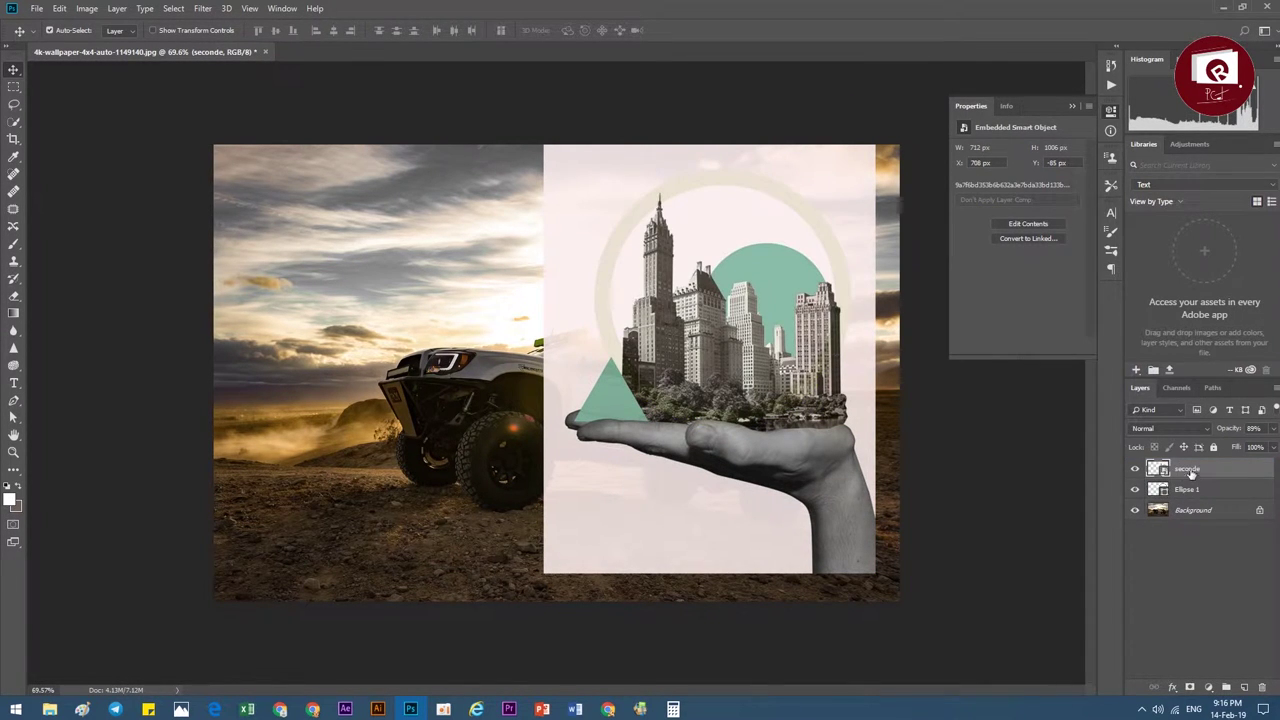
right_click(1190, 475)
click(1100, 420)
Reposition the city photo inside the circle and duplicate the circle layer.
drag(742, 292, 757, 292)
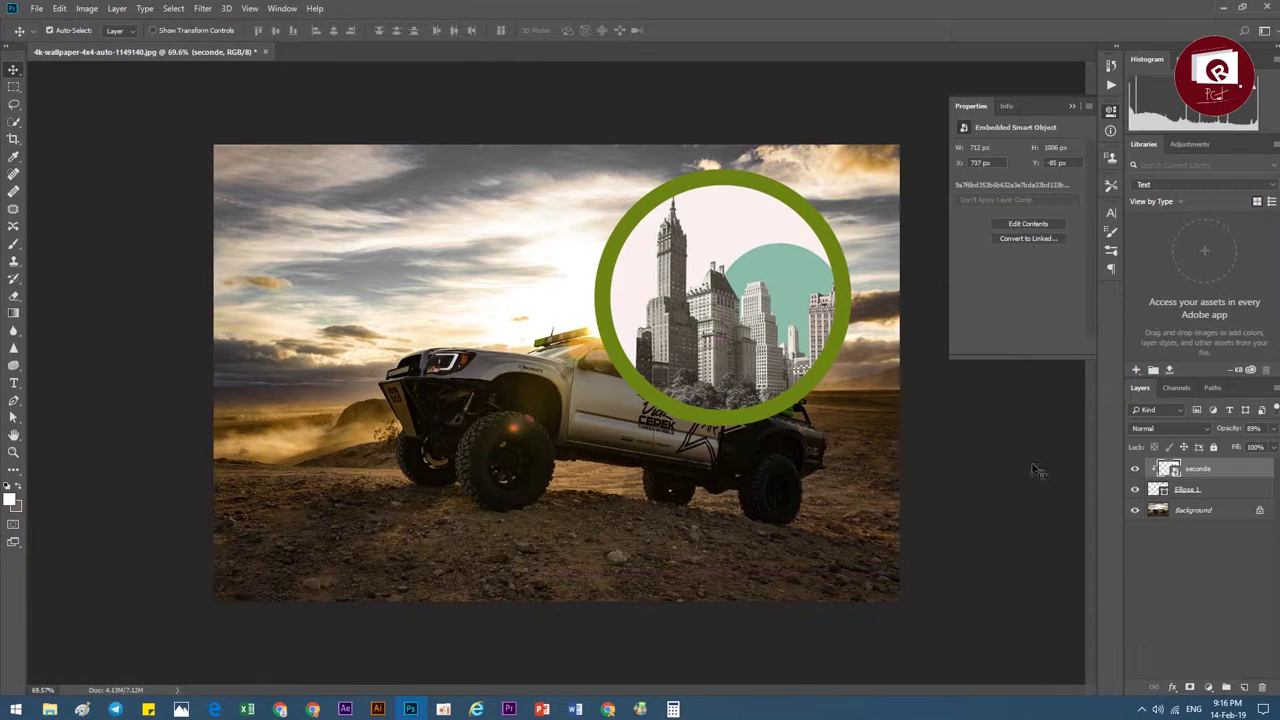
click(1187, 490)
key(ctrl+j)
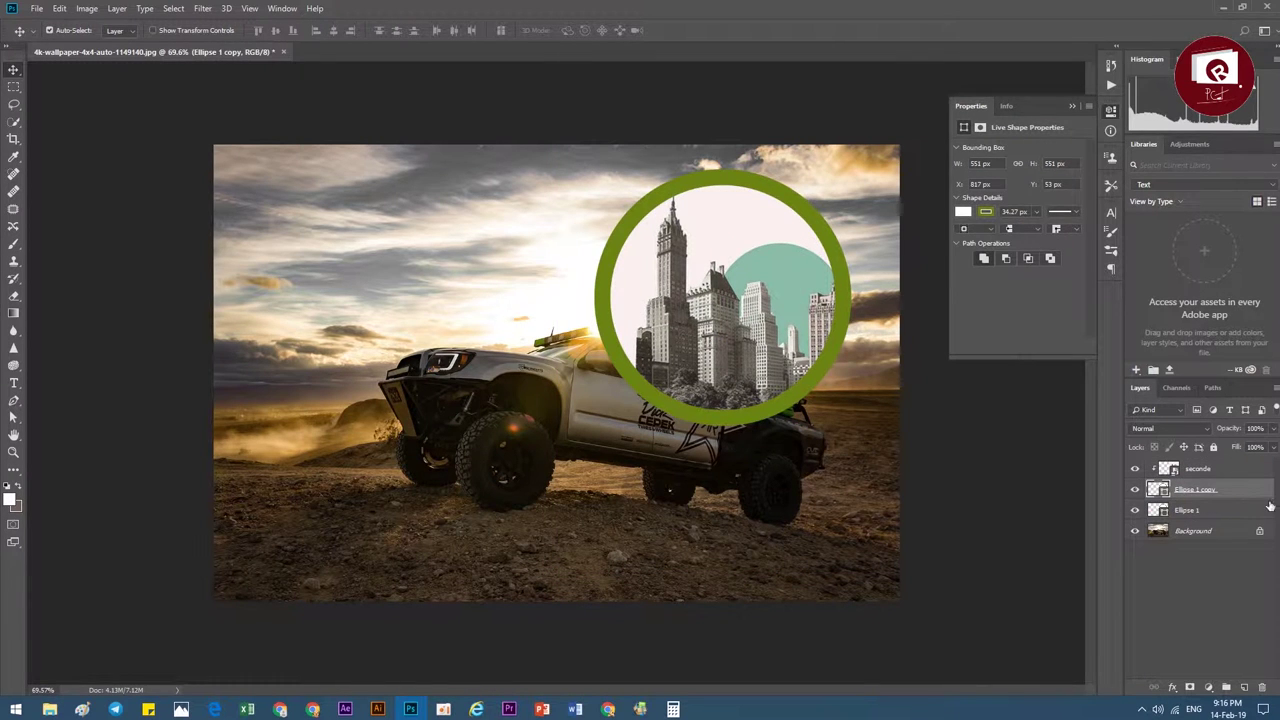
Shrink the original circle and place it at the upper left above the truck.
click(1210, 513)
key(ctrl+t)
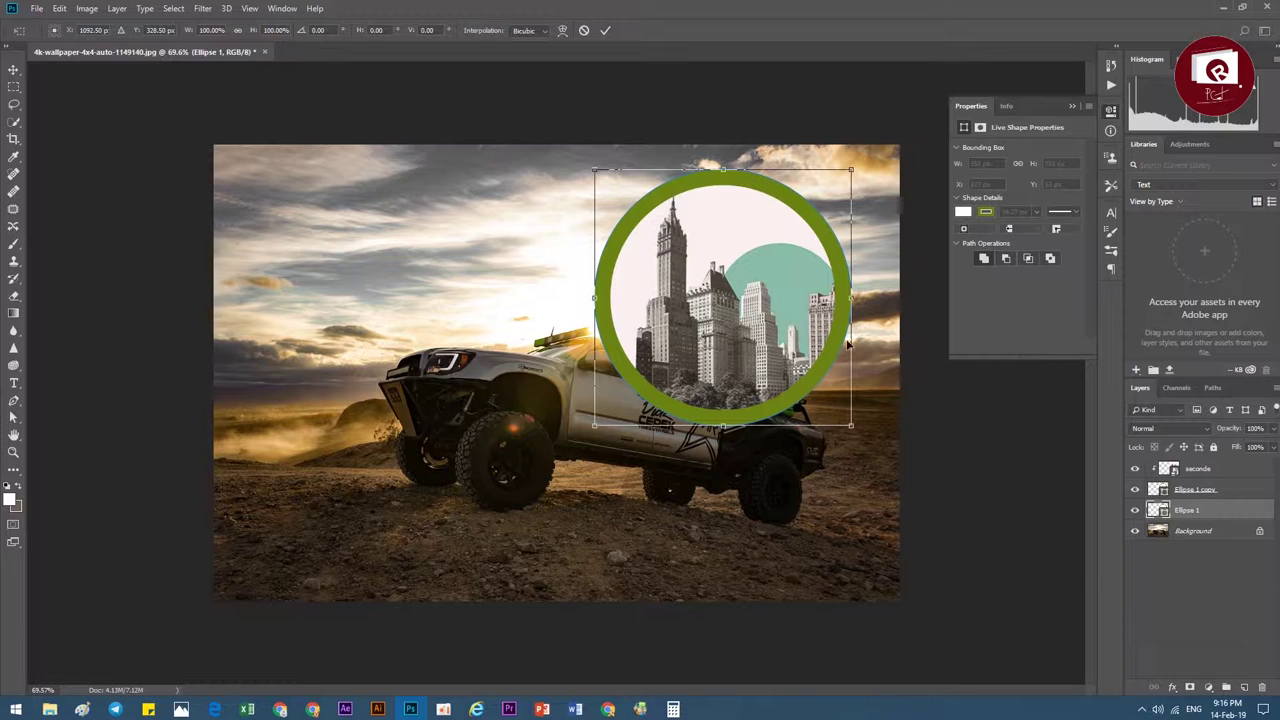
drag(780, 325, 572, 392)
mouse_move(643, 492)
mouse_down()
mouse_move(624, 494)
mouse_move(612, 463)
mouse_up()
drag(558, 372, 529, 282)
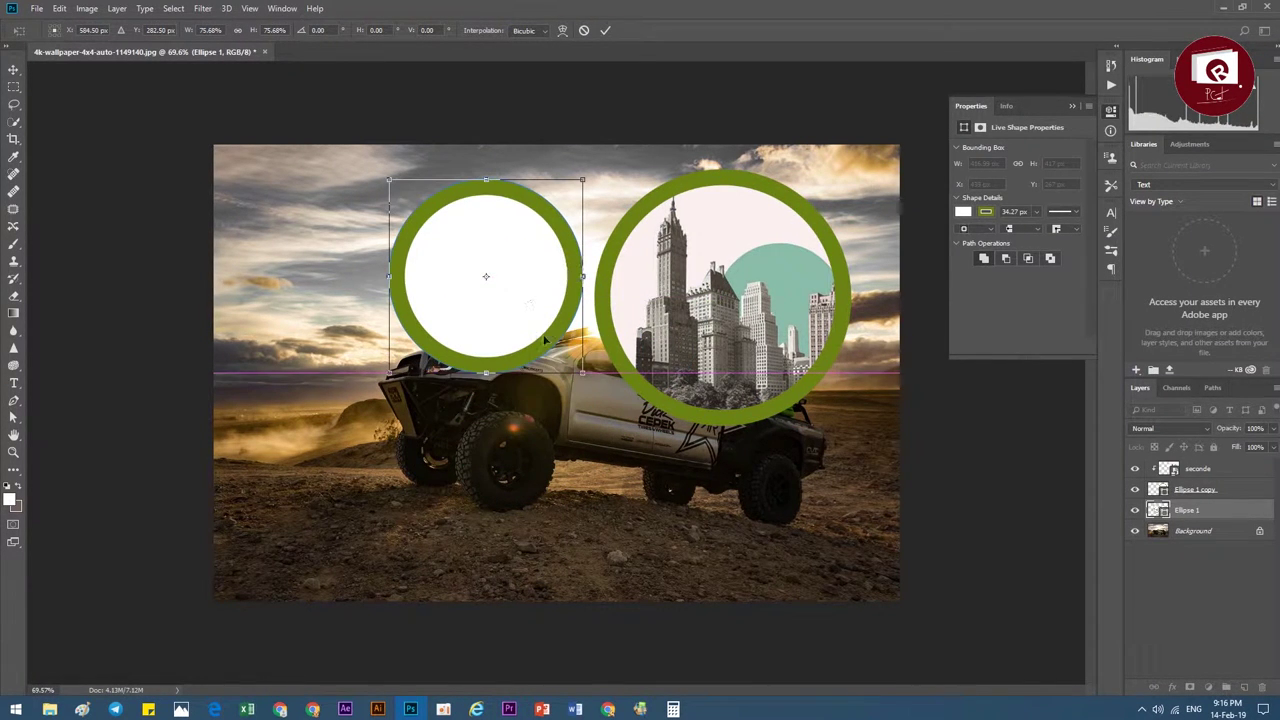
drag(581, 372, 575, 370)
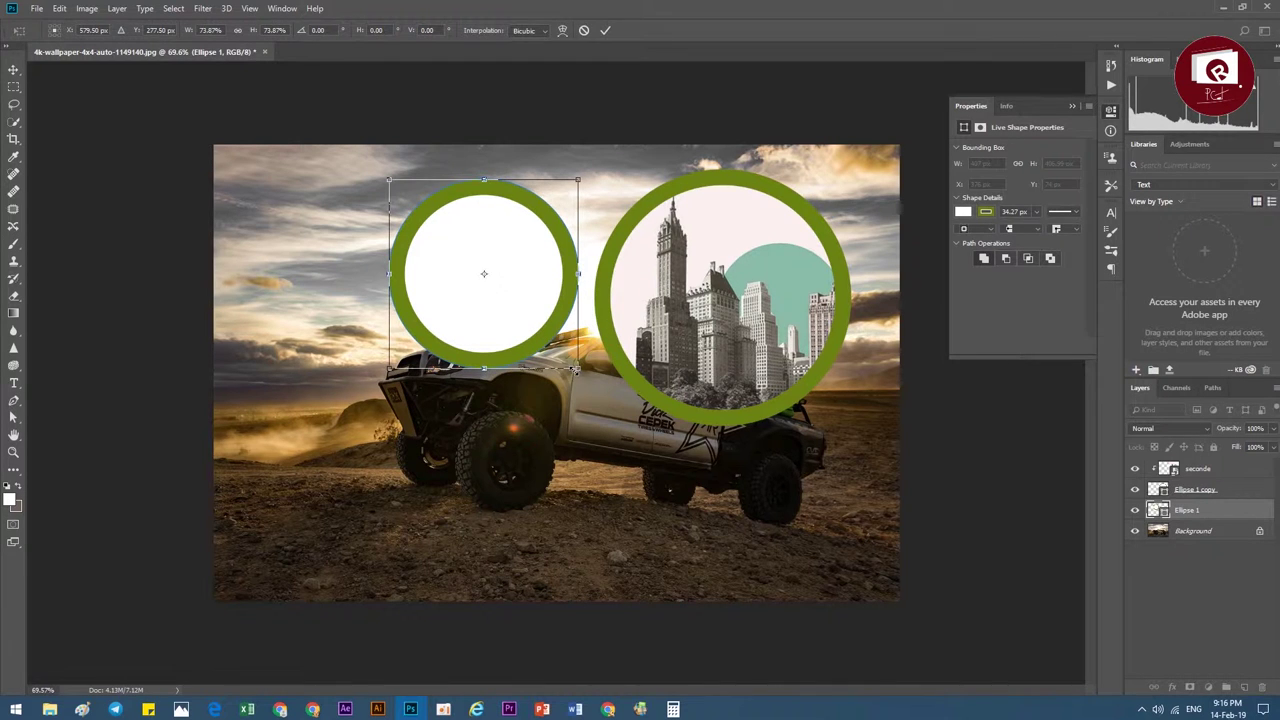
key(Return)
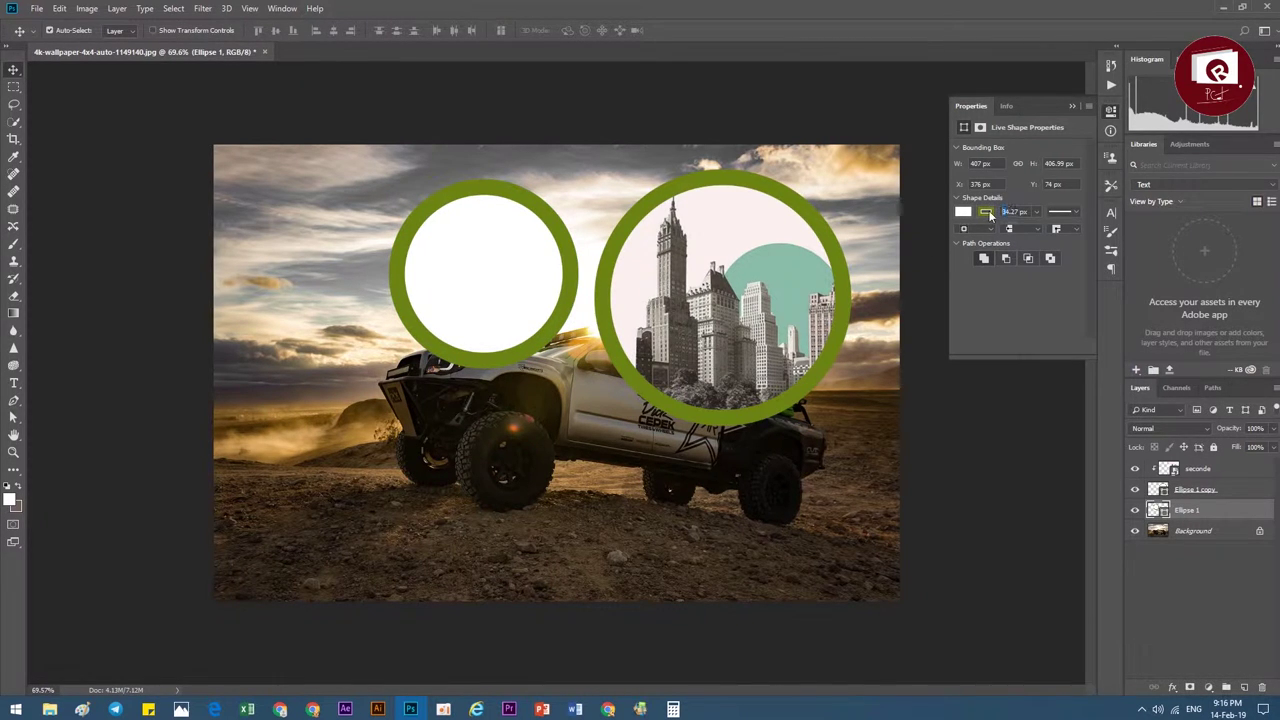
Thin the smaller ring's stroke to 24.27 px and bring in the abandoned forest photo.
key(shift+Down)
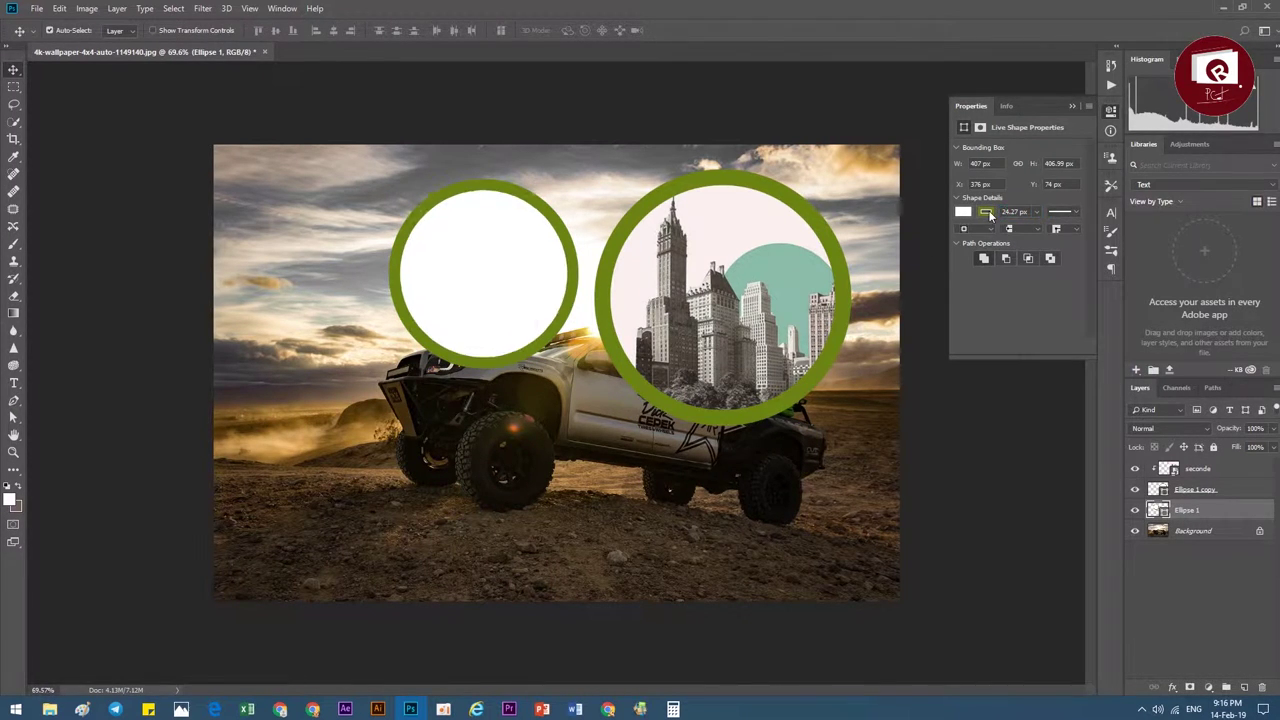
drag(490, 270, 482, 270)
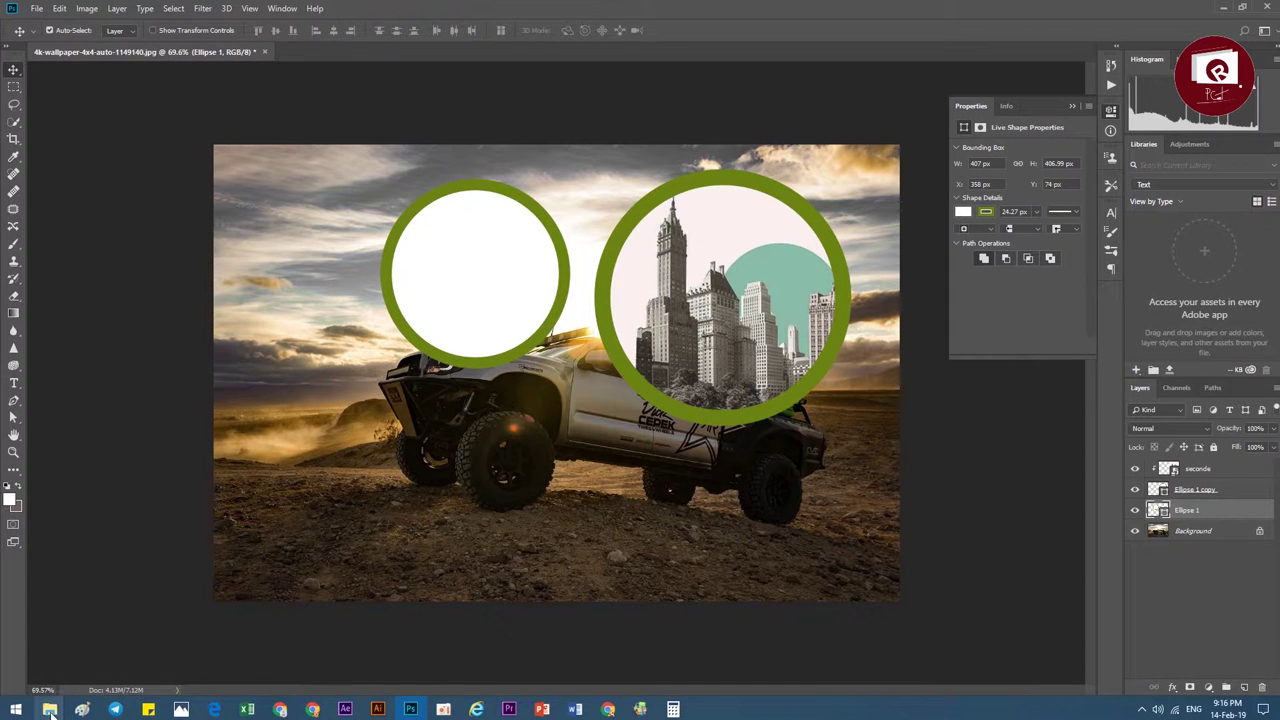
click(66, 684)
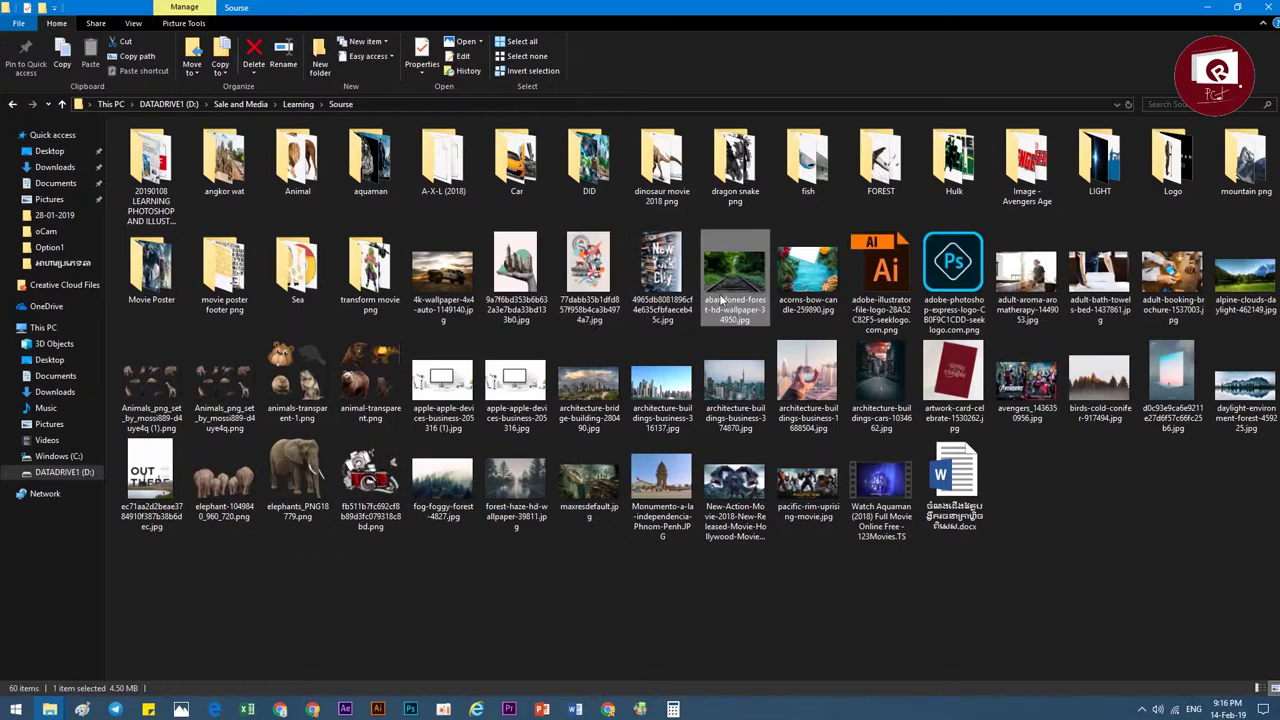
mouse_move(735, 275)
mouse_down()
mouse_move(457, 647)
mouse_move(525, 335)
mouse_up()
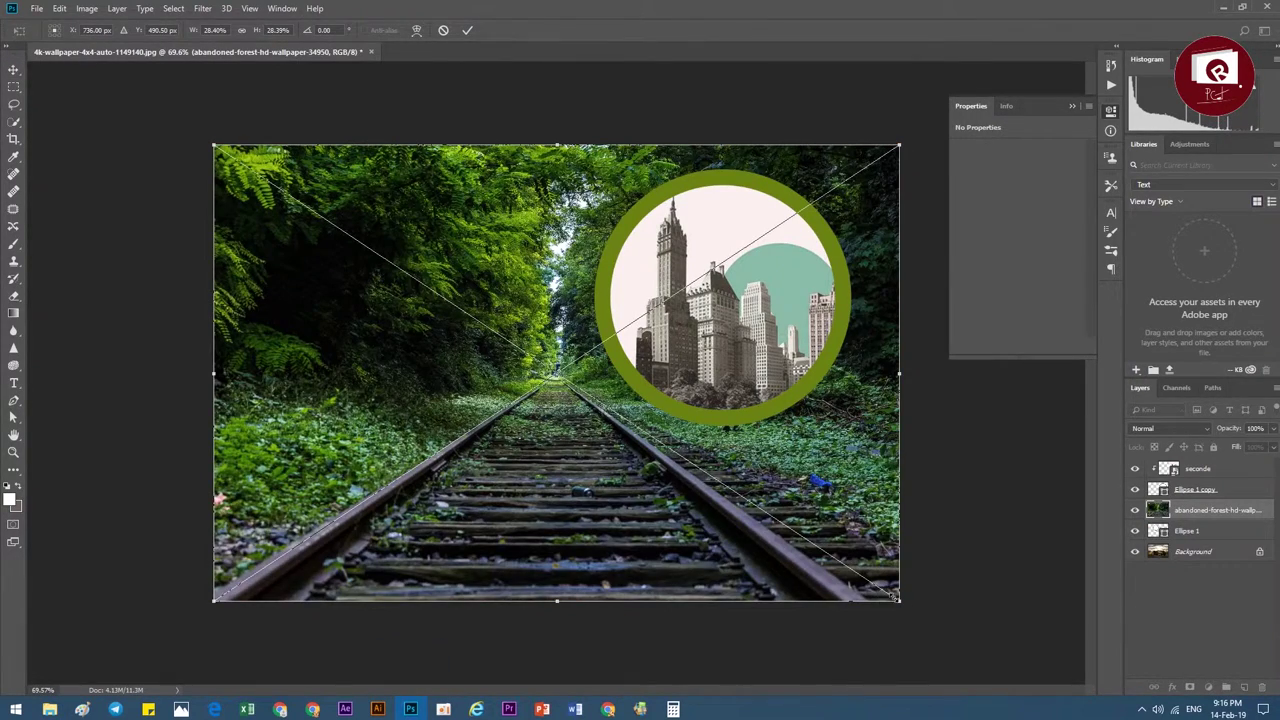
Resize the forest railway photo and position it over the smaller left circle.
drag(895, 597, 757, 487)
drag(600, 474, 483, 298)
drag(592, 341, 647, 379)
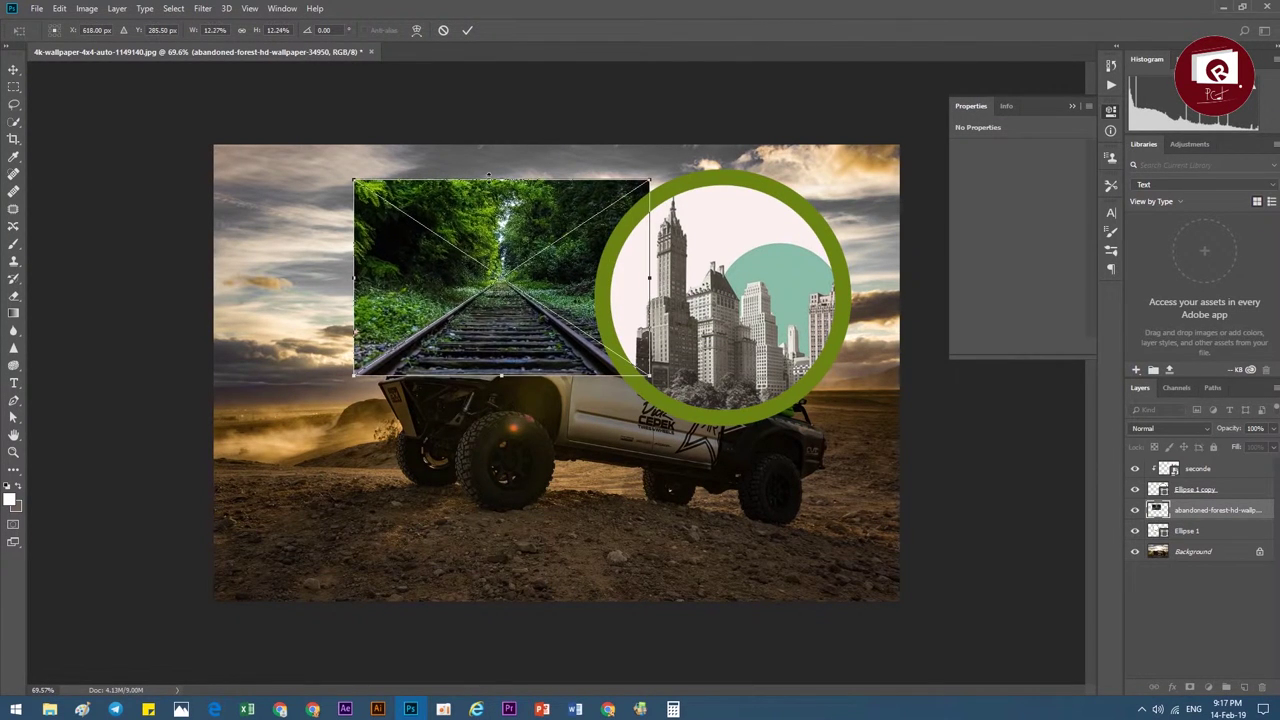
click(468, 31)
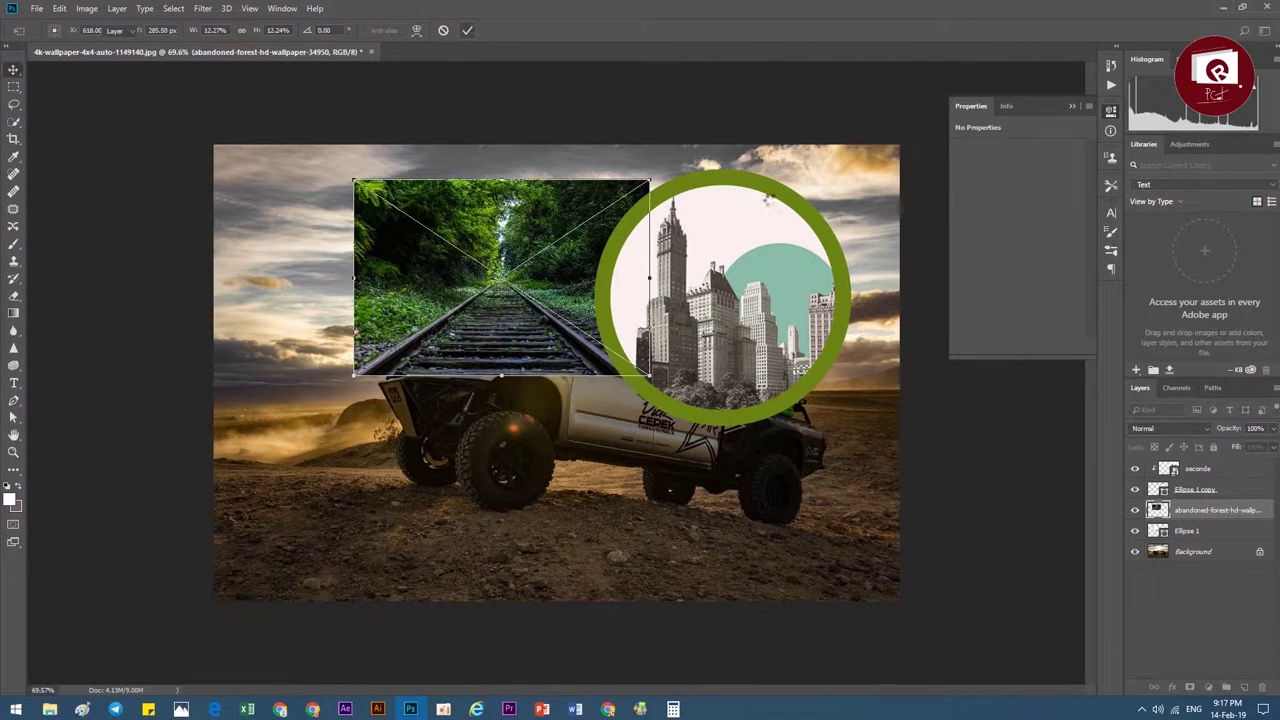
click(1186, 533)
drag(508, 308, 491, 358)
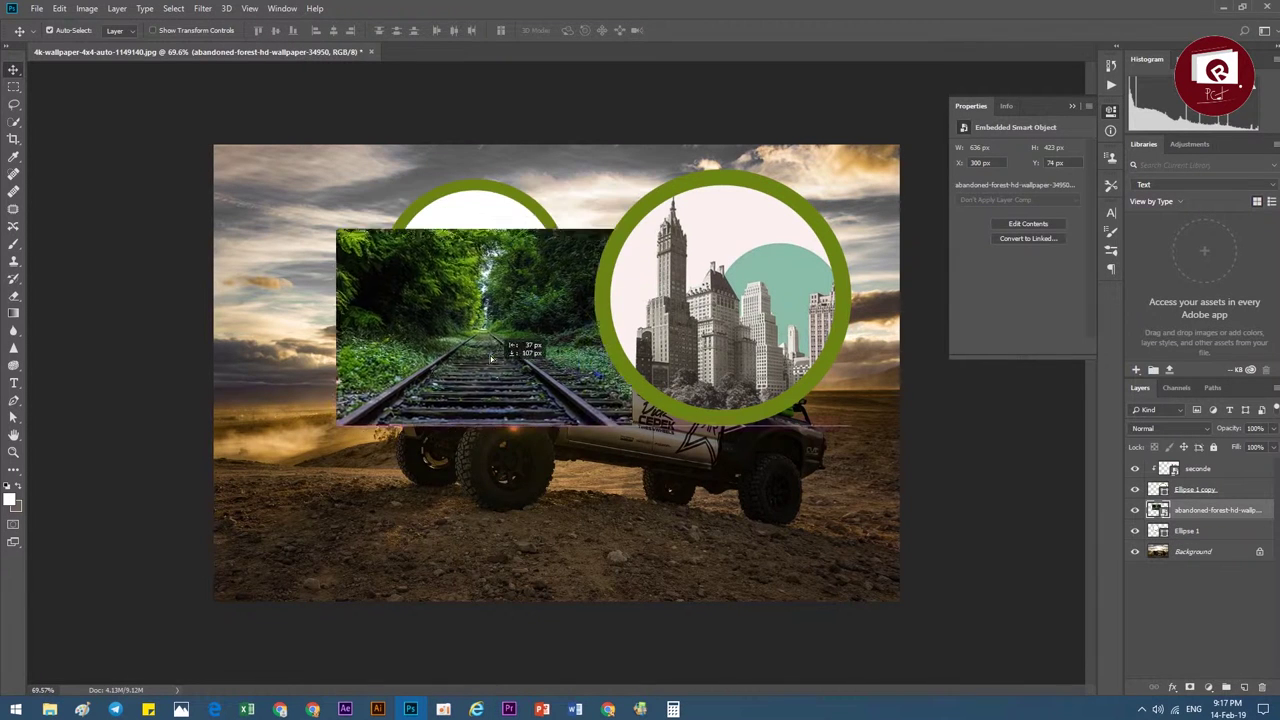
click(508, 263)
drag(513, 435, 493, 287)
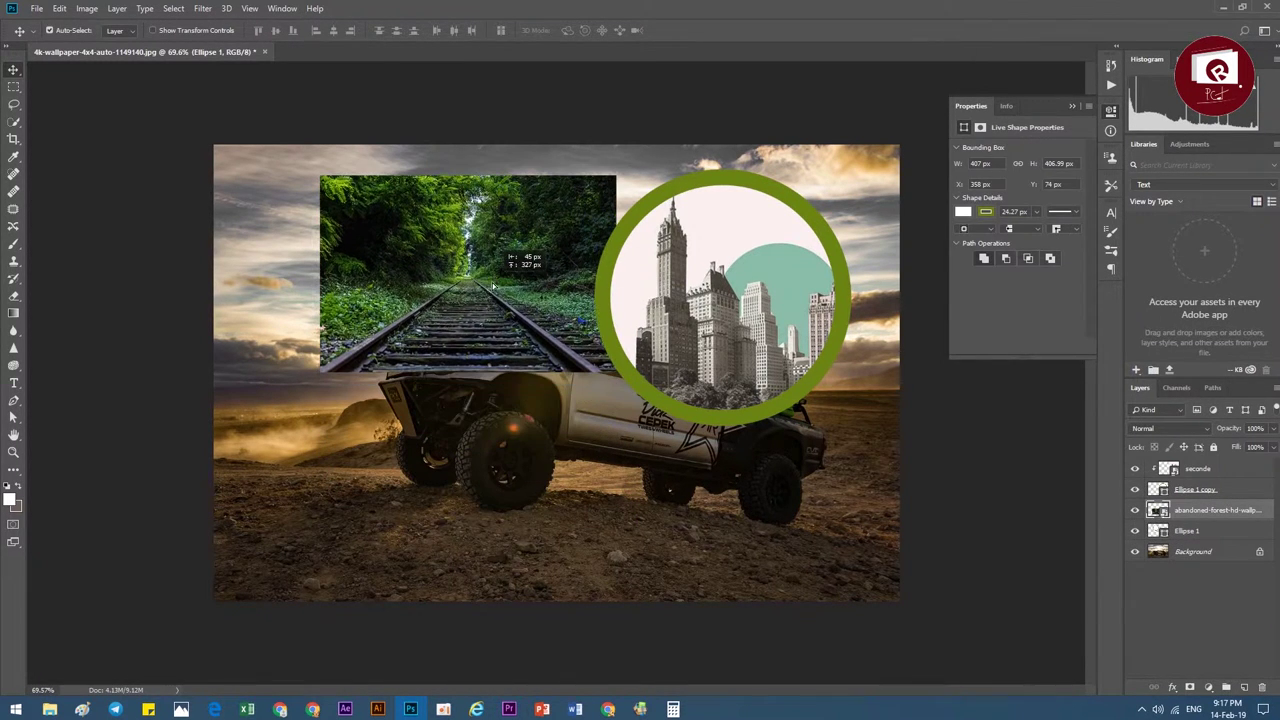
Clip the forest photo into the left circle and shift both circles slightly right.
click(1163, 512)
click(1183, 531)
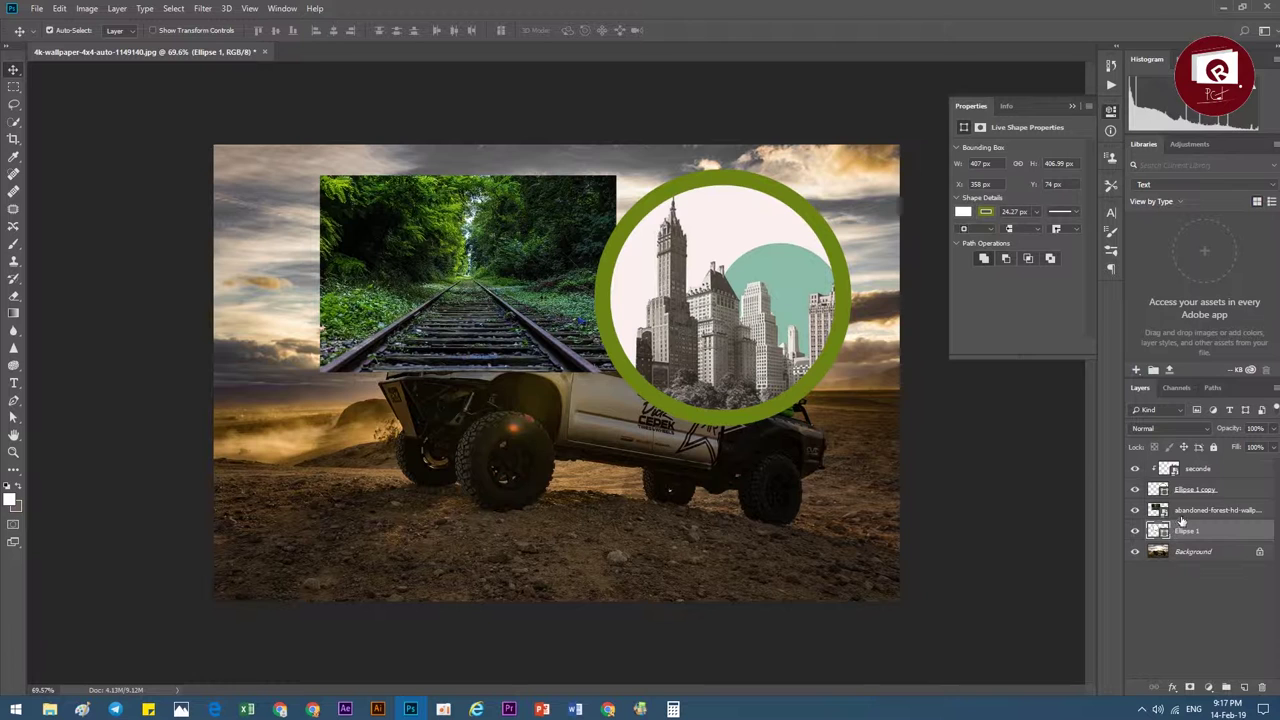
click(1180, 513)
right_click(1180, 513)
click(1062, 416)
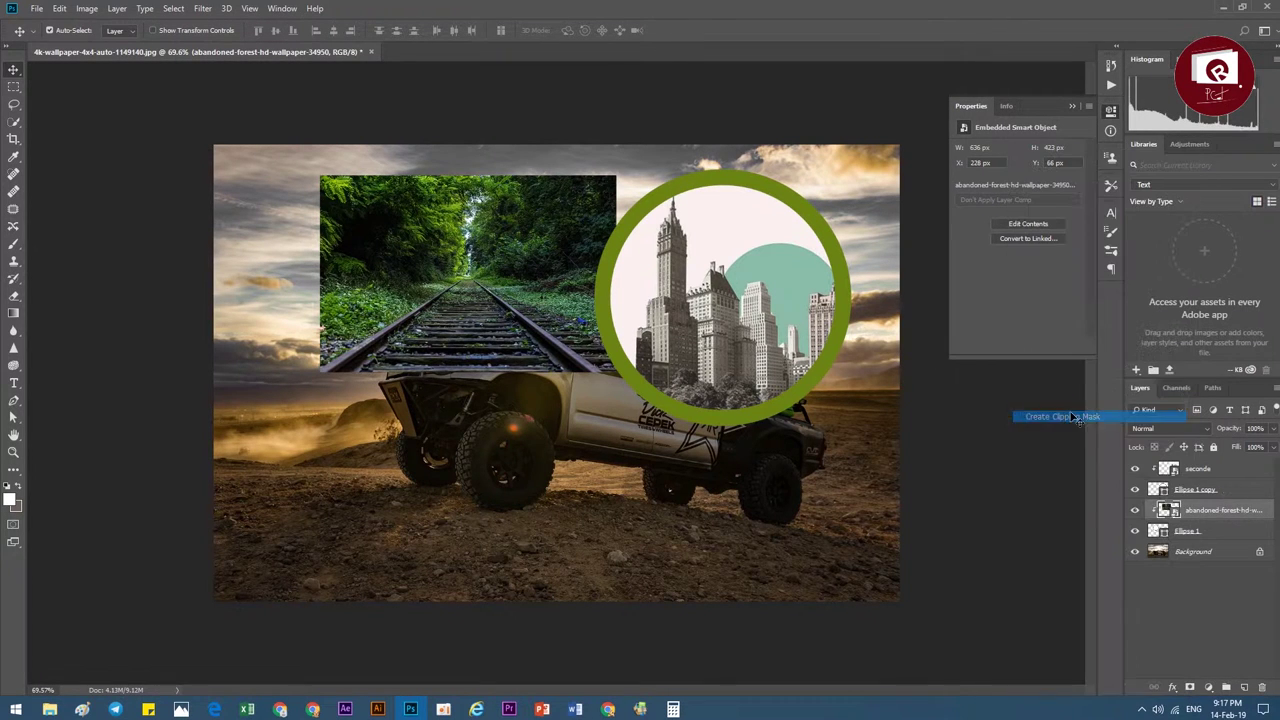
drag(511, 281, 503, 296)
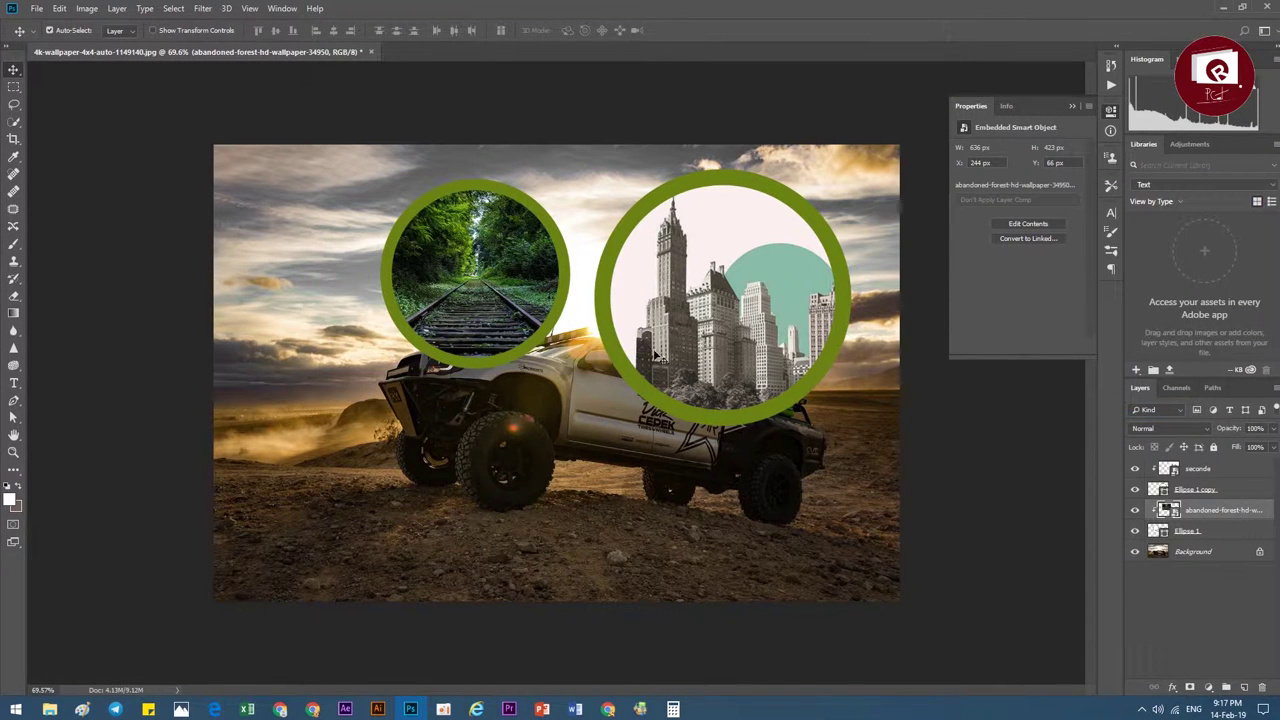
drag(468, 286, 484, 286)
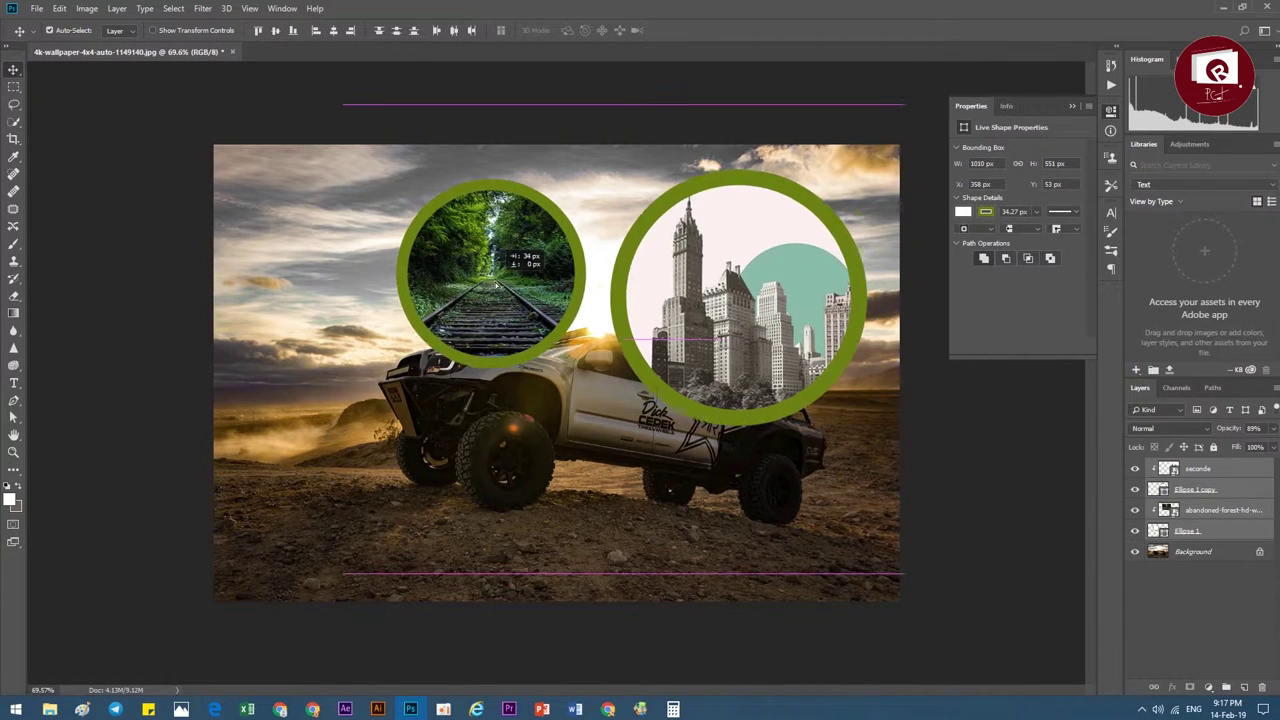
click(438, 504)
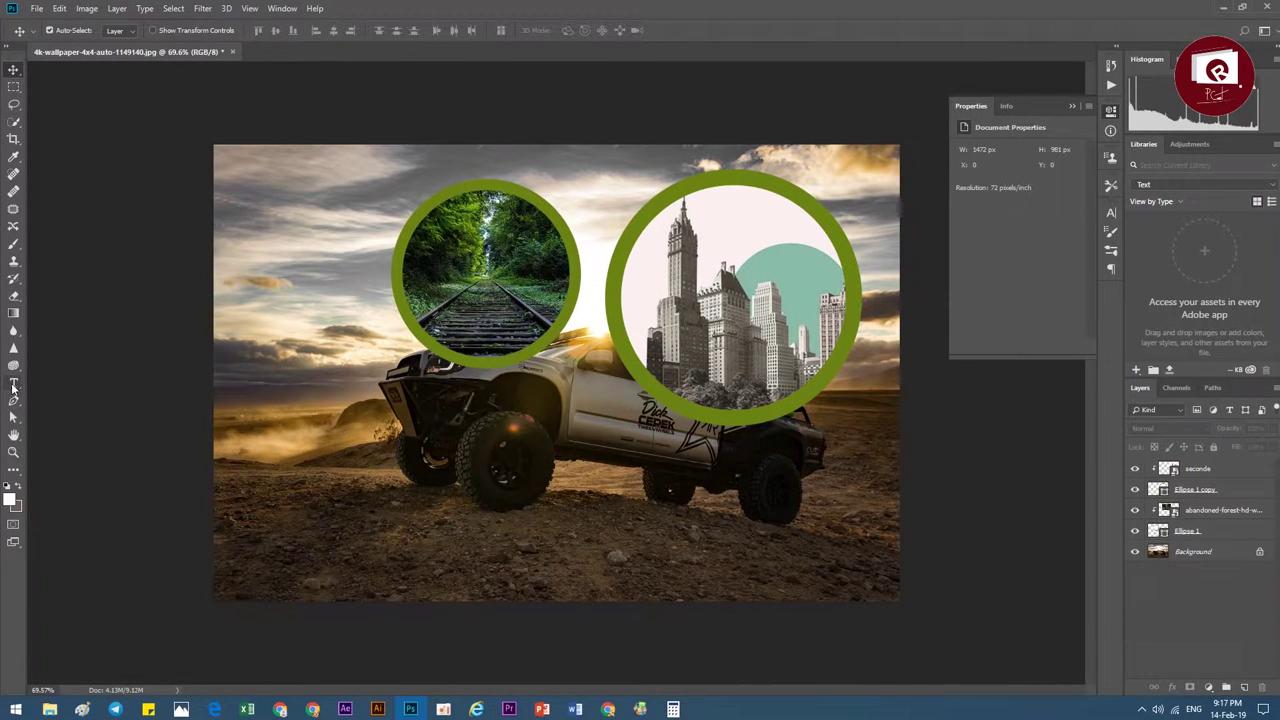
Add a 'WOW Dick Cepek' text line below the truck and move it up-right.
click(14, 383)
click(386, 526)
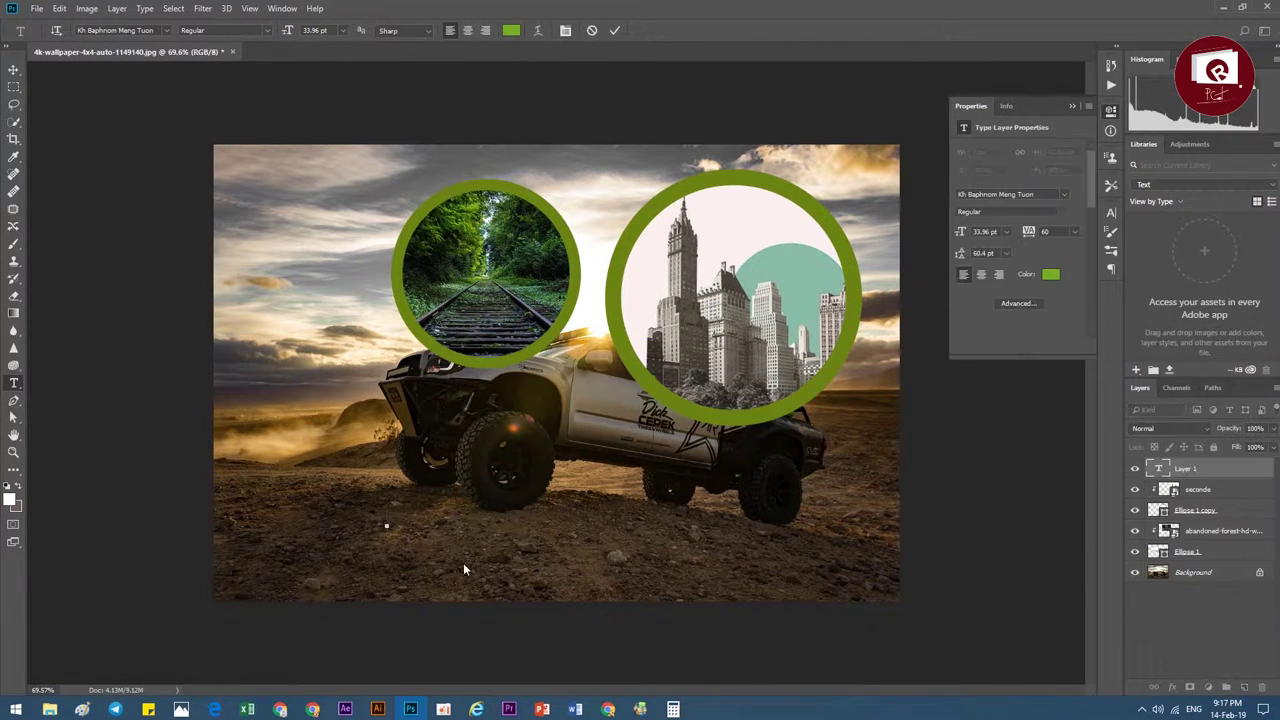
text(WO)
text(W)
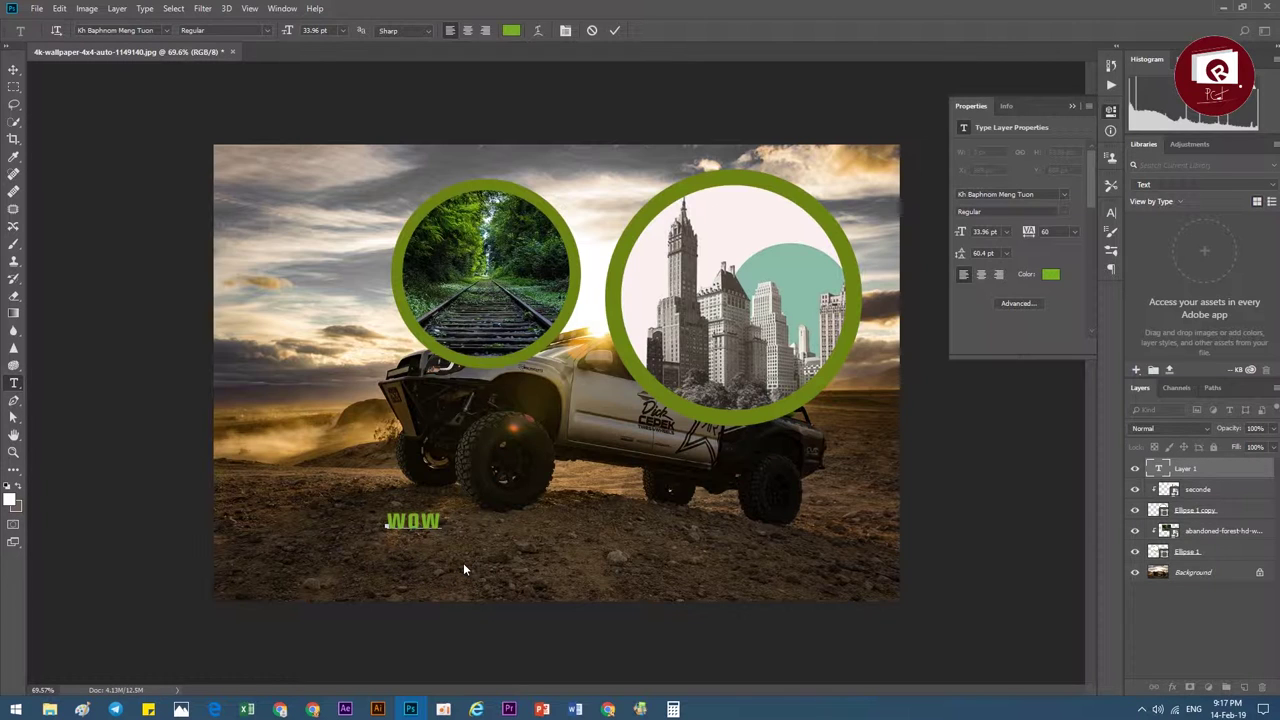
text( ED)
key(BackSpace)
key(BackSpace)
text(D)
text(ick )
text(Cepe)
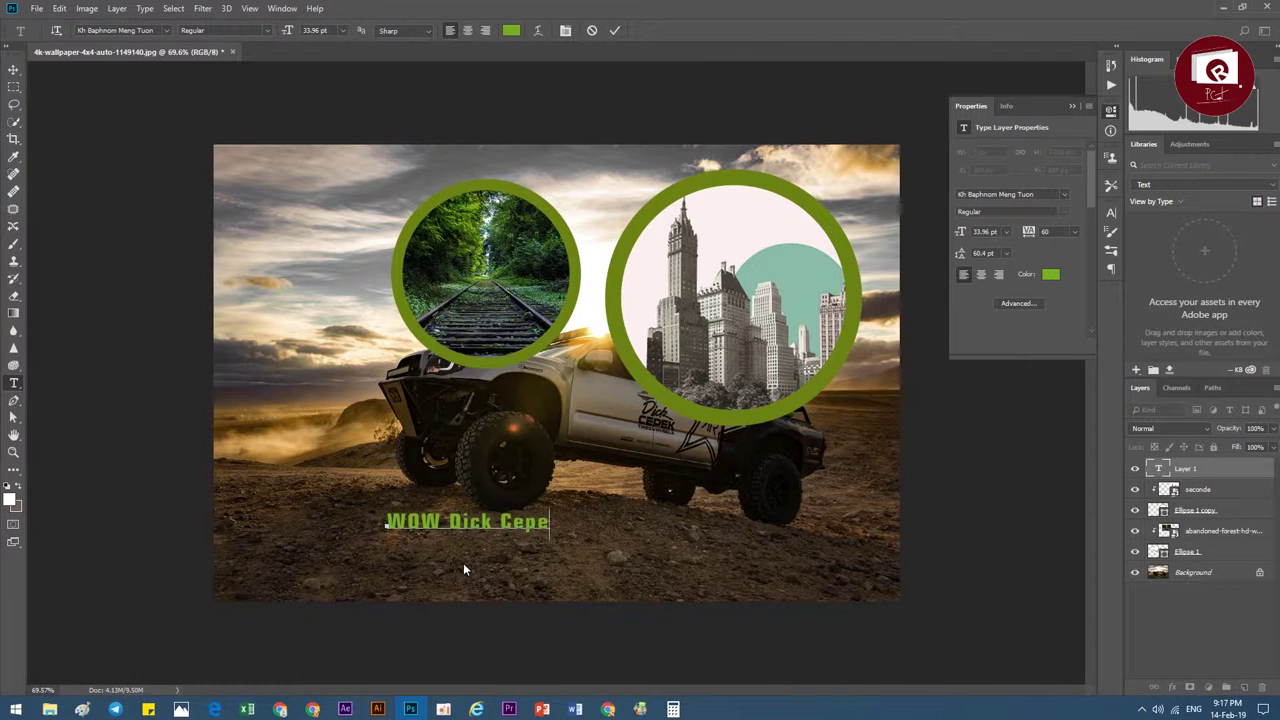
text(k)
click(14, 69)
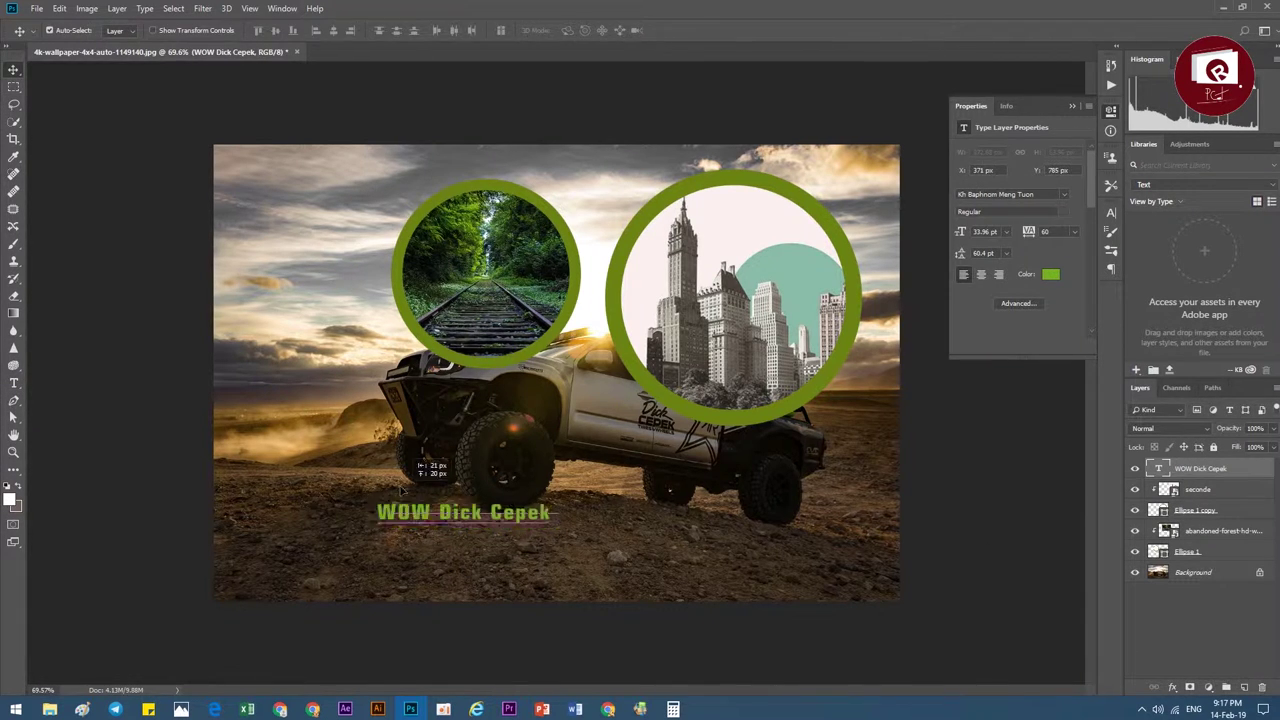
drag(434, 545, 480, 512)
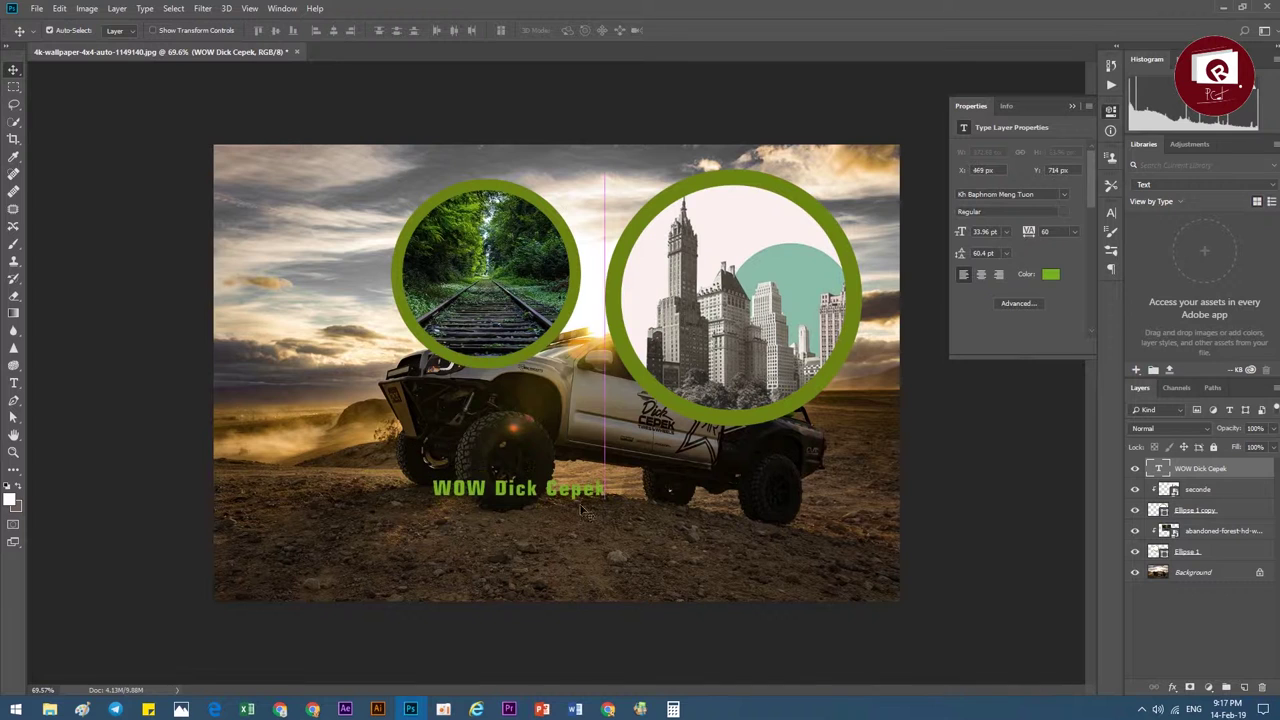
Delete 'Dick Cepek' from the text so the line reads only WOW.
double_click(1157, 469)
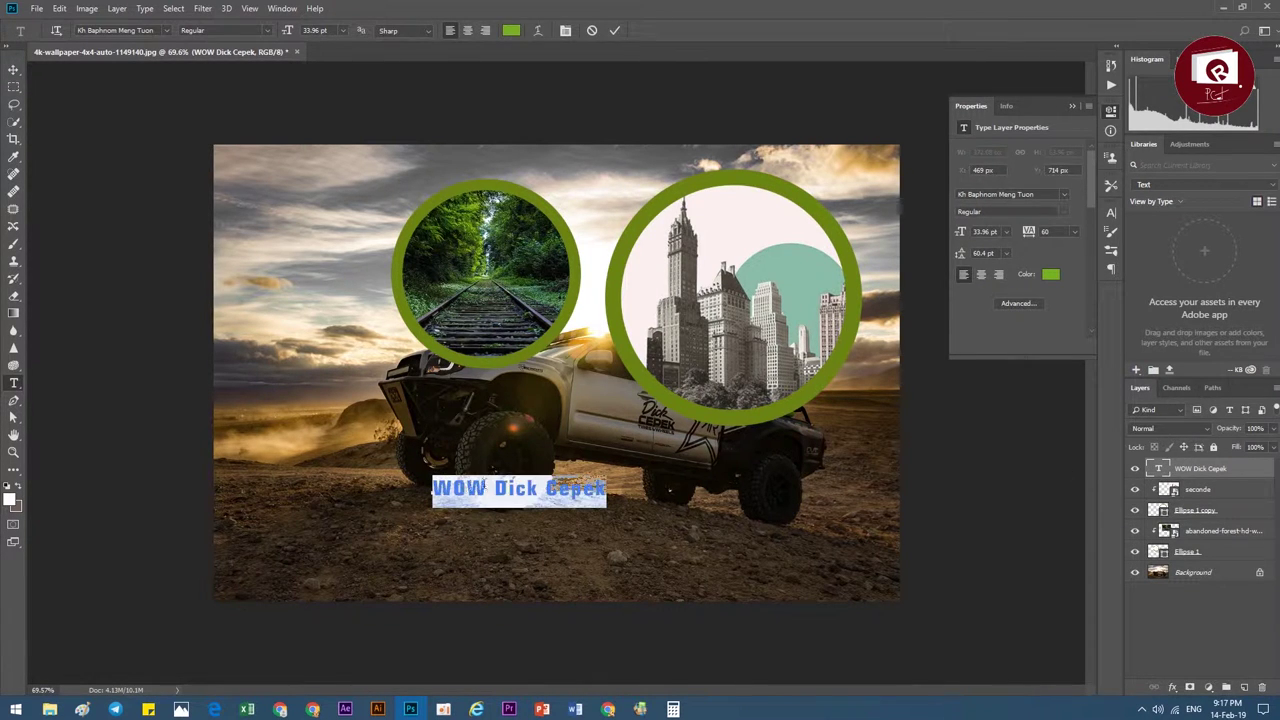
drag(490, 488, 700, 485)
key(BackSpace)
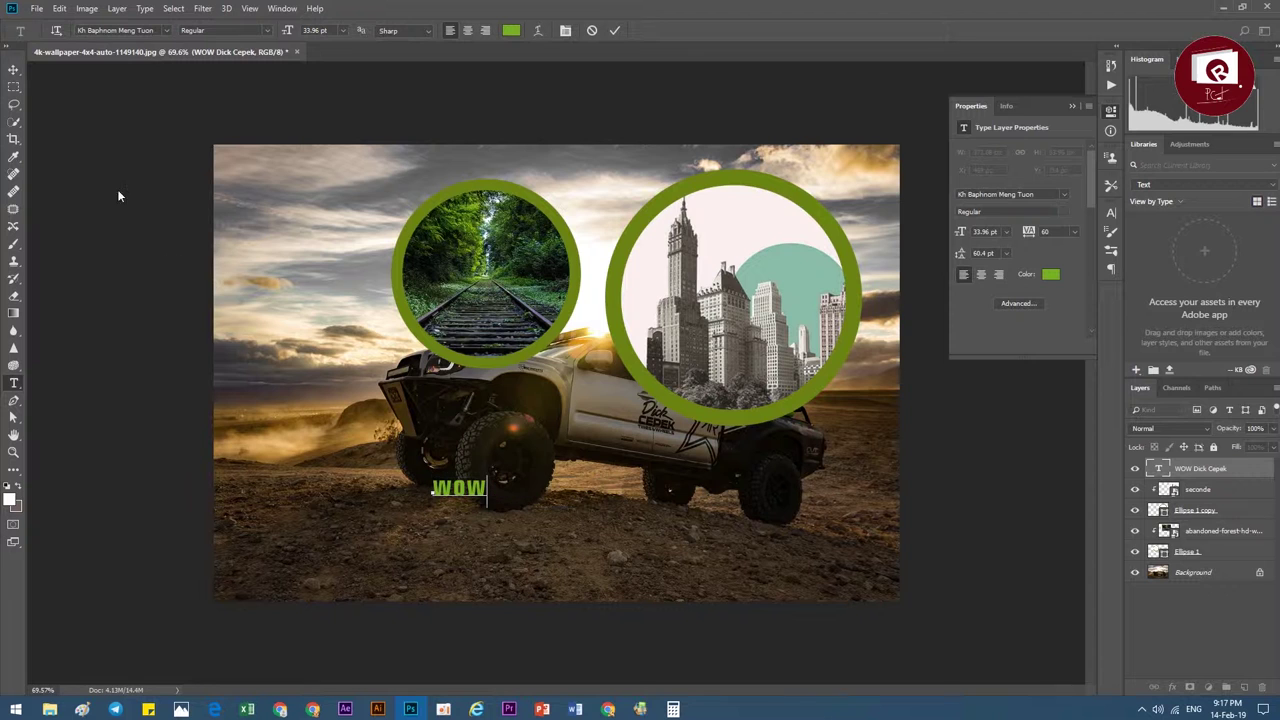
click(14, 69)
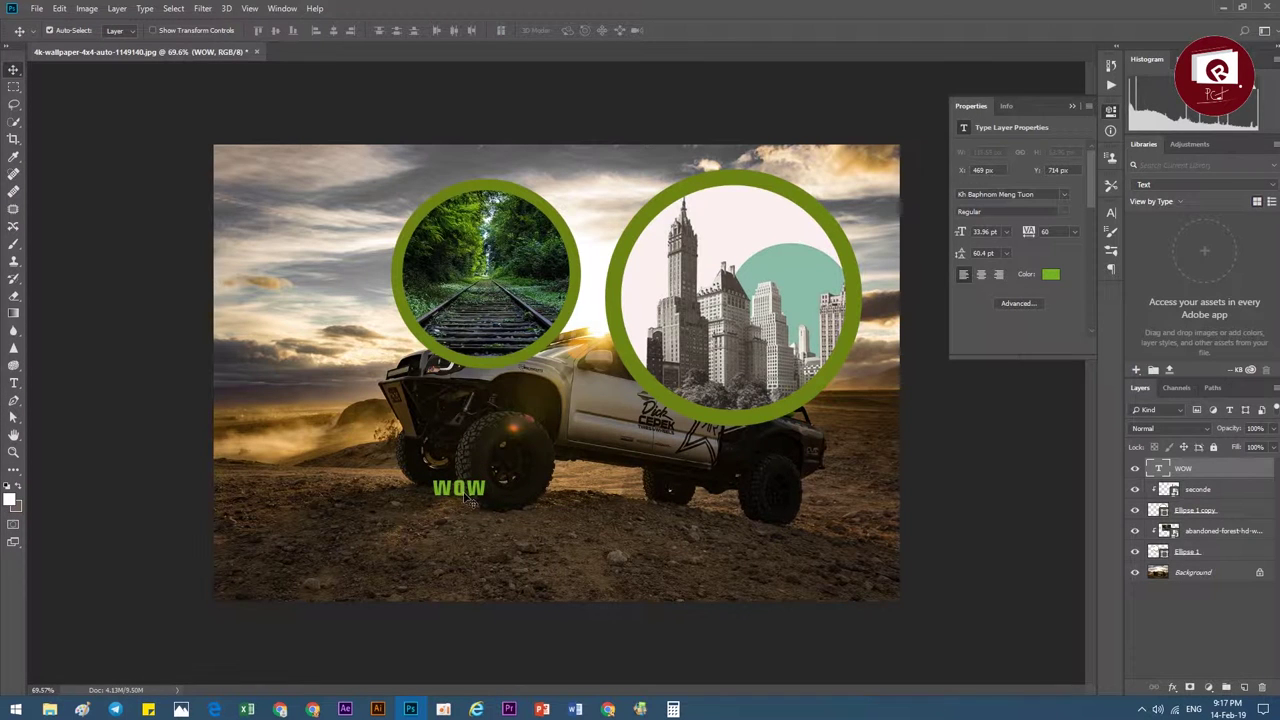
Duplicate the WOW text, change the copy to 'Dick Cepek', and move it below WOW.
drag(465, 500, 310, 195)
click(1185, 489)
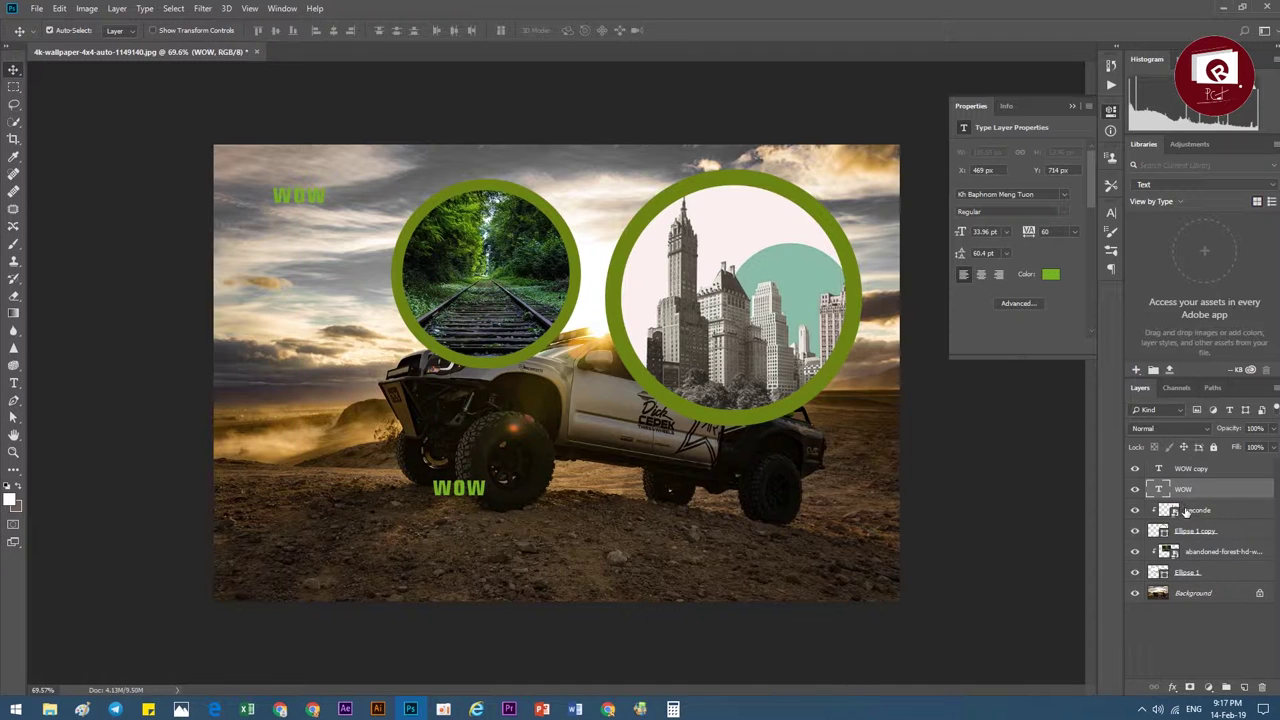
double_click(1157, 469)
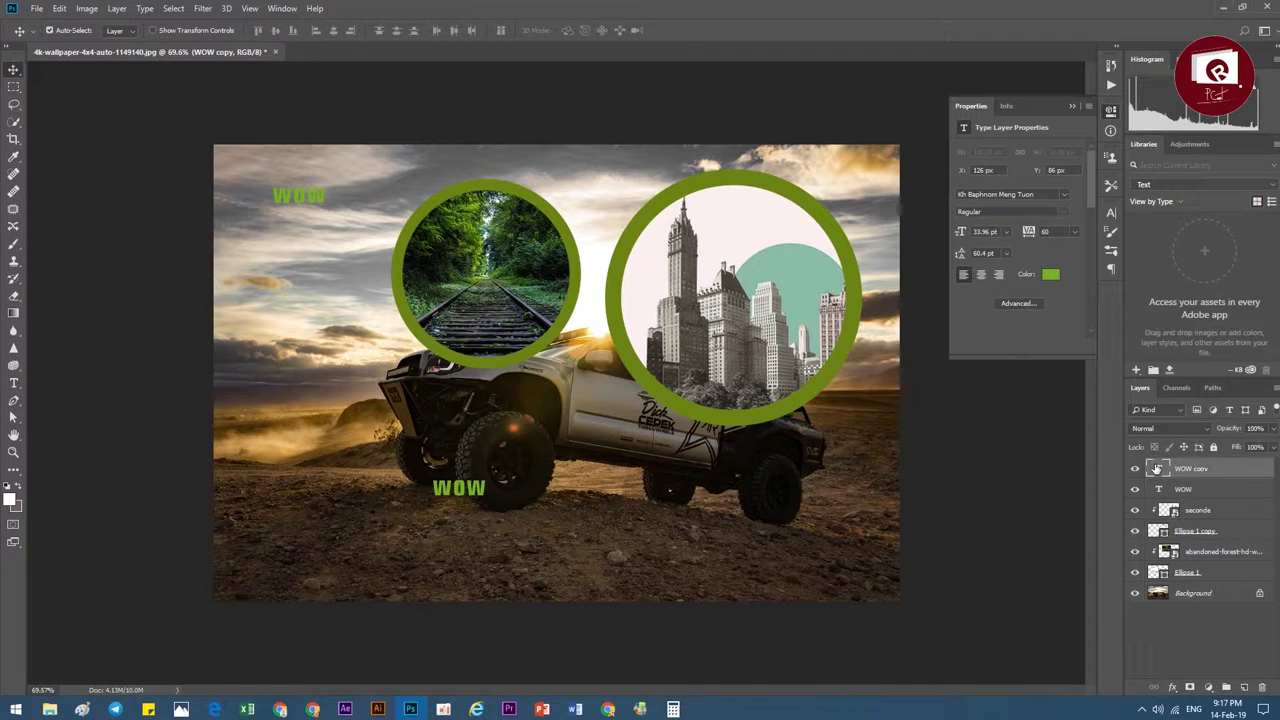
text(Dick Cepek)
click(14, 69)
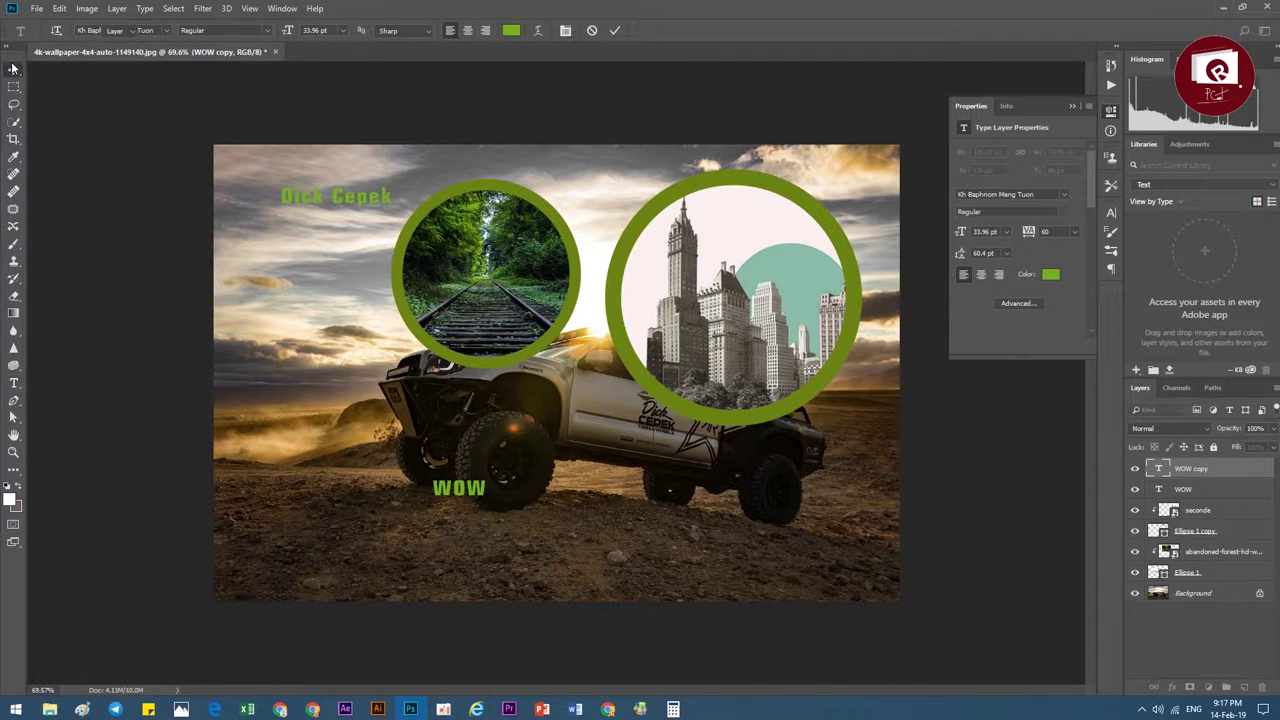
drag(305, 204, 511, 571)
Enlarge WOW to about 200.72 pt and shift it left.
mouse_move(452, 500)
mouse_down()
mouse_move(318, 486)
mouse_move(608, 628)
mouse_up()
key(ctrl+t)
mouse_move(571, 548)
mouse_down()
mouse_move(537, 487)
mouse_move(554, 489)
mouse_up()
click(603, 31)
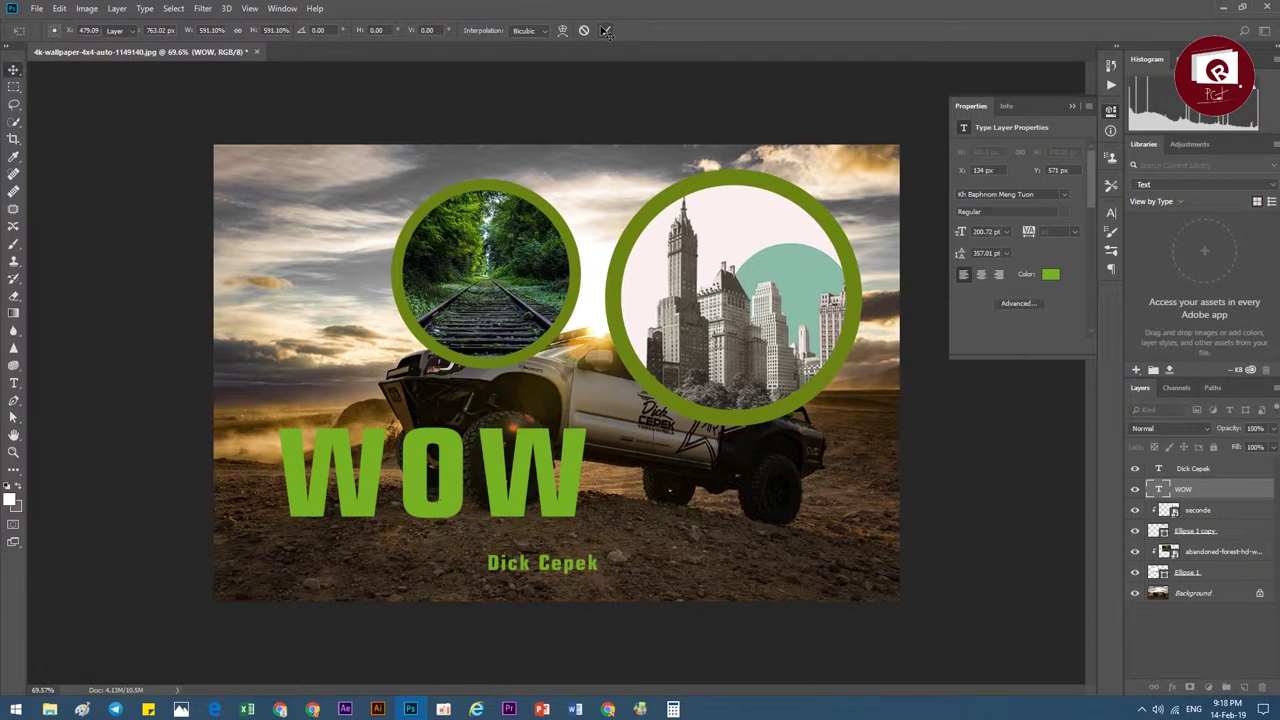
drag(999, 192, 958, 193)
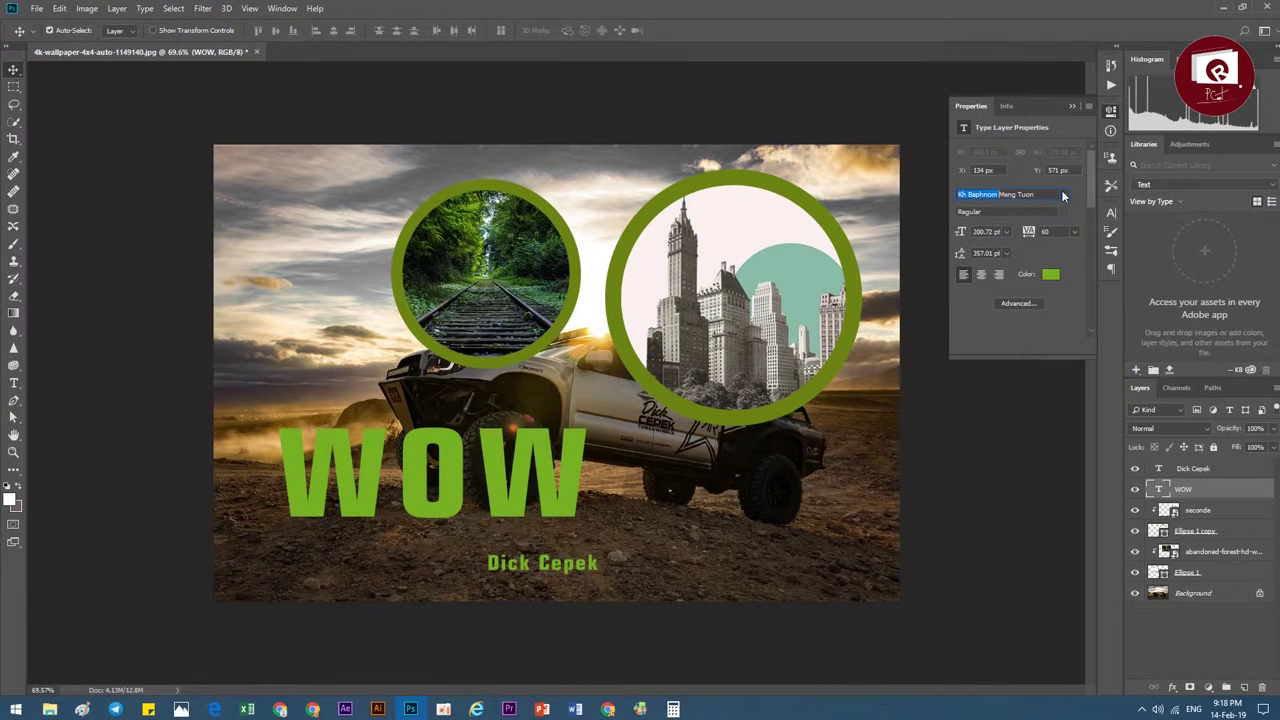
Set WOW to the Khmer Victorya Jrung font and nudge it slightly.
click(1064, 195)
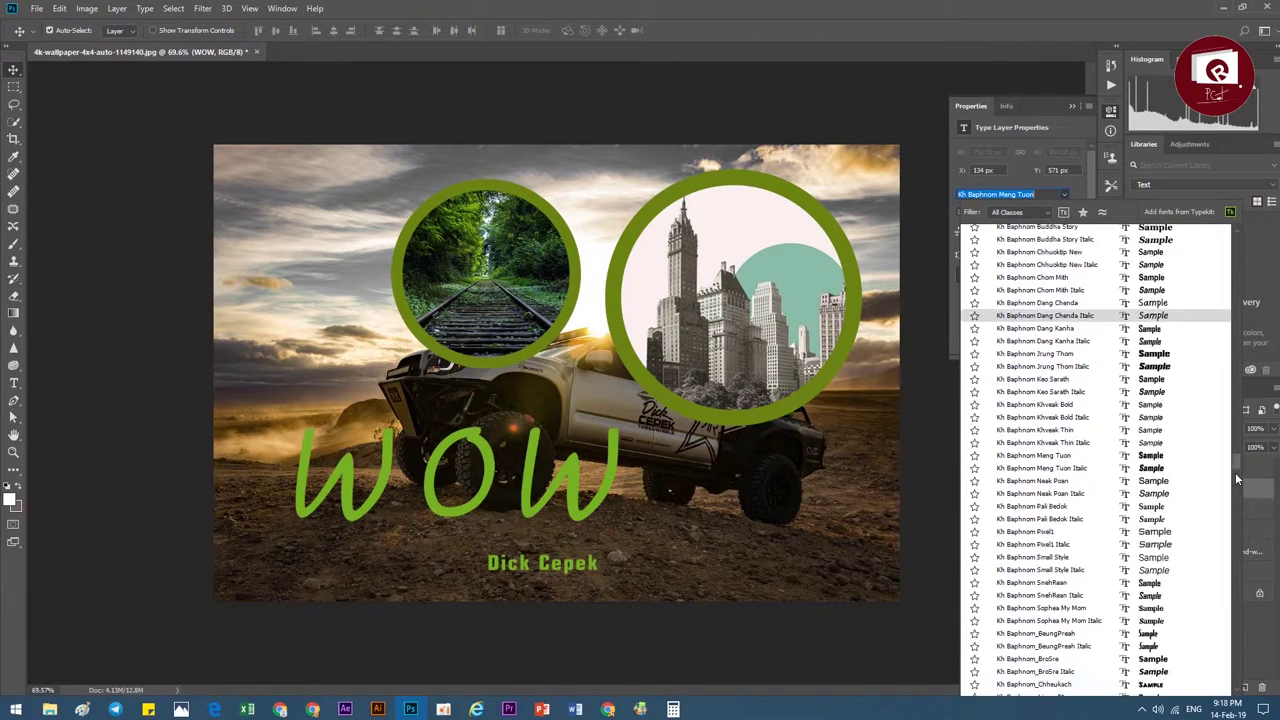
drag(1237, 480, 1233, 563)
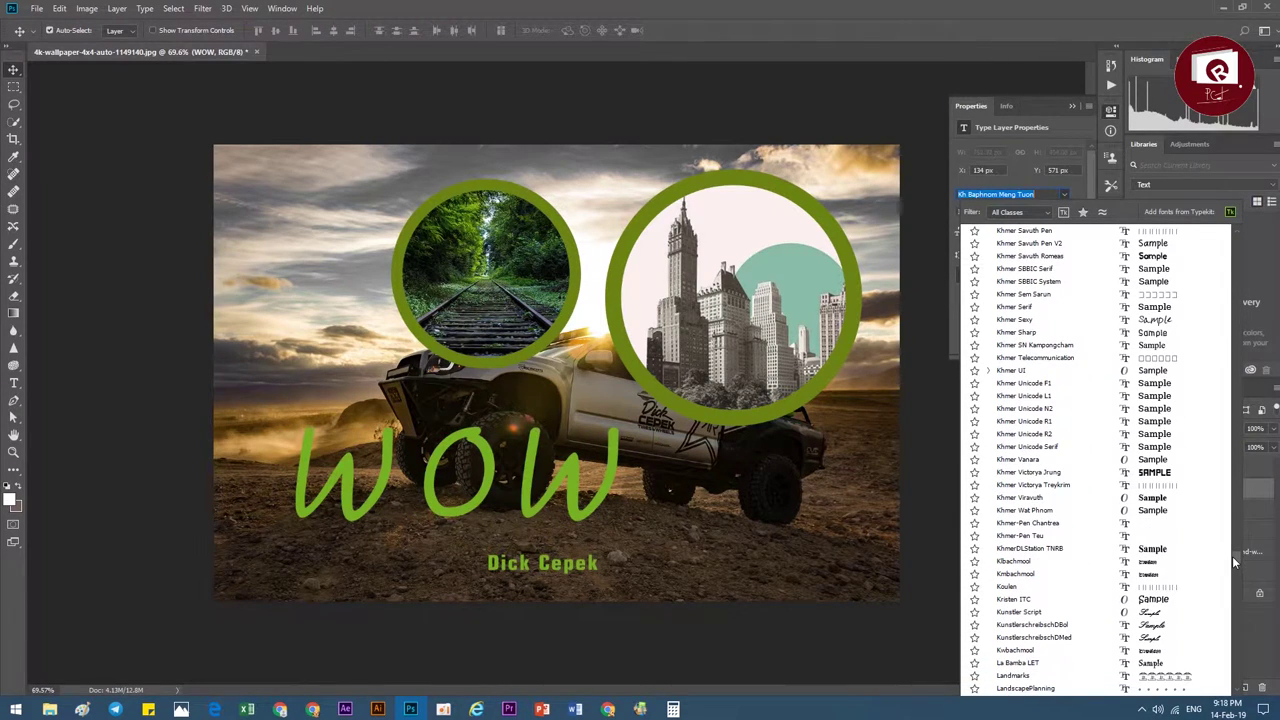
click(1148, 480)
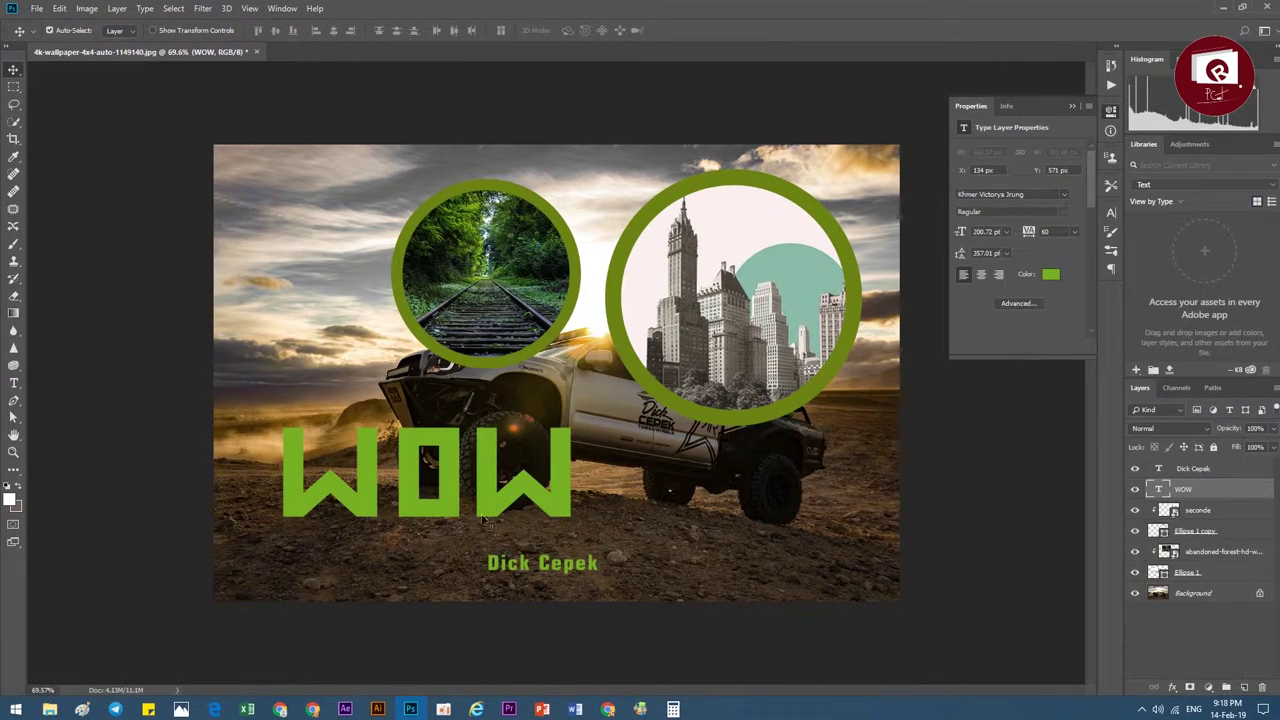
drag(482, 518, 464, 510)
Move Dick Cepek under WOW and enlarge it to about 224%.
drag(507, 575, 315, 532)
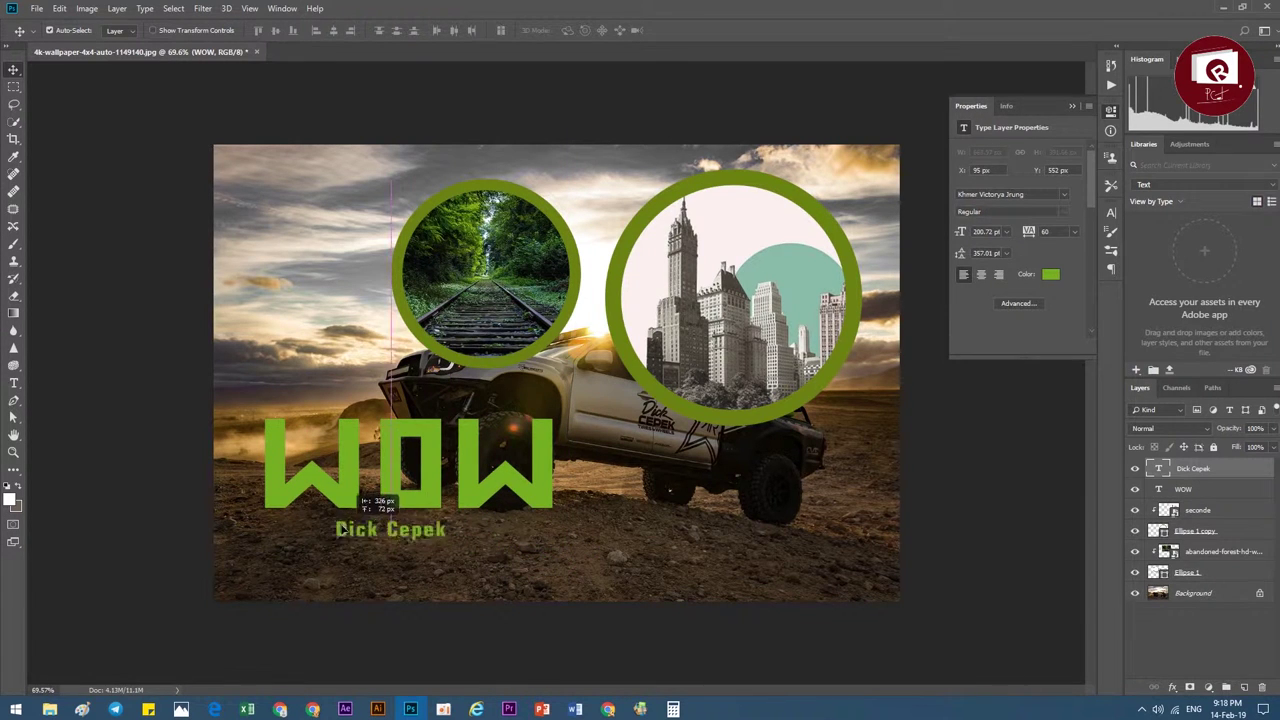
key(ctrl+t)
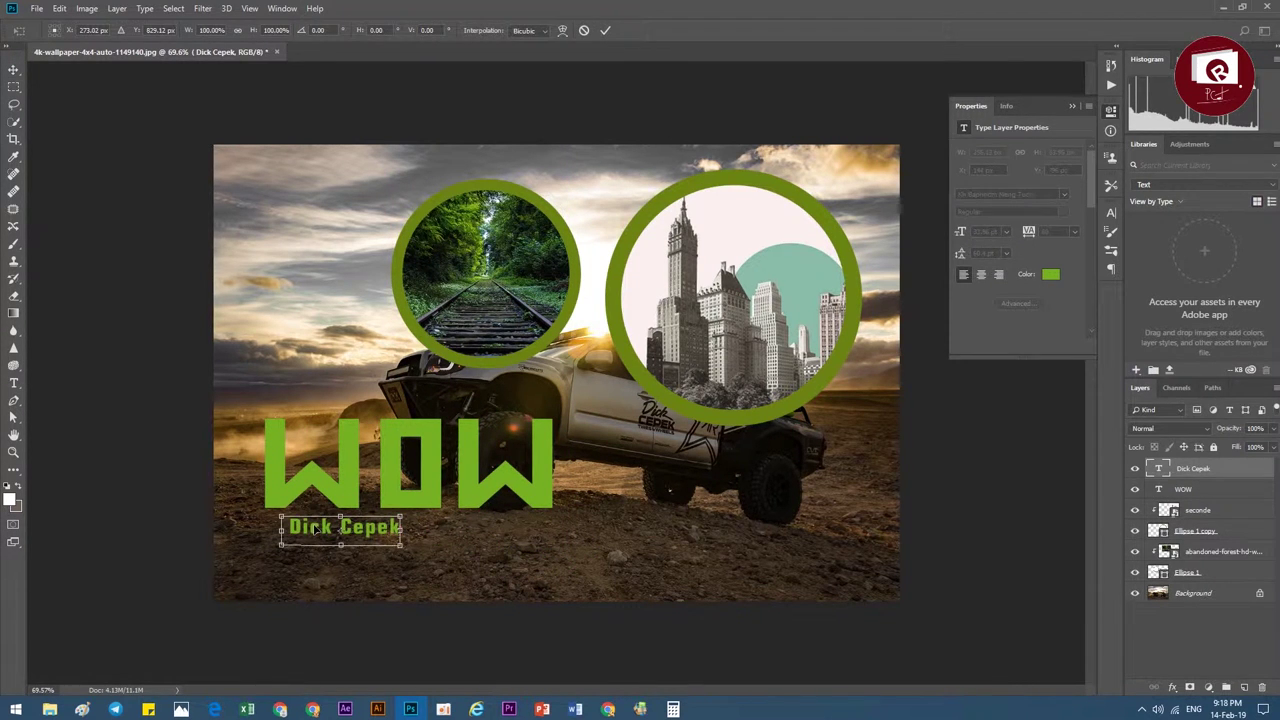
drag(386, 548, 553, 574)
drag(478, 540, 490, 550)
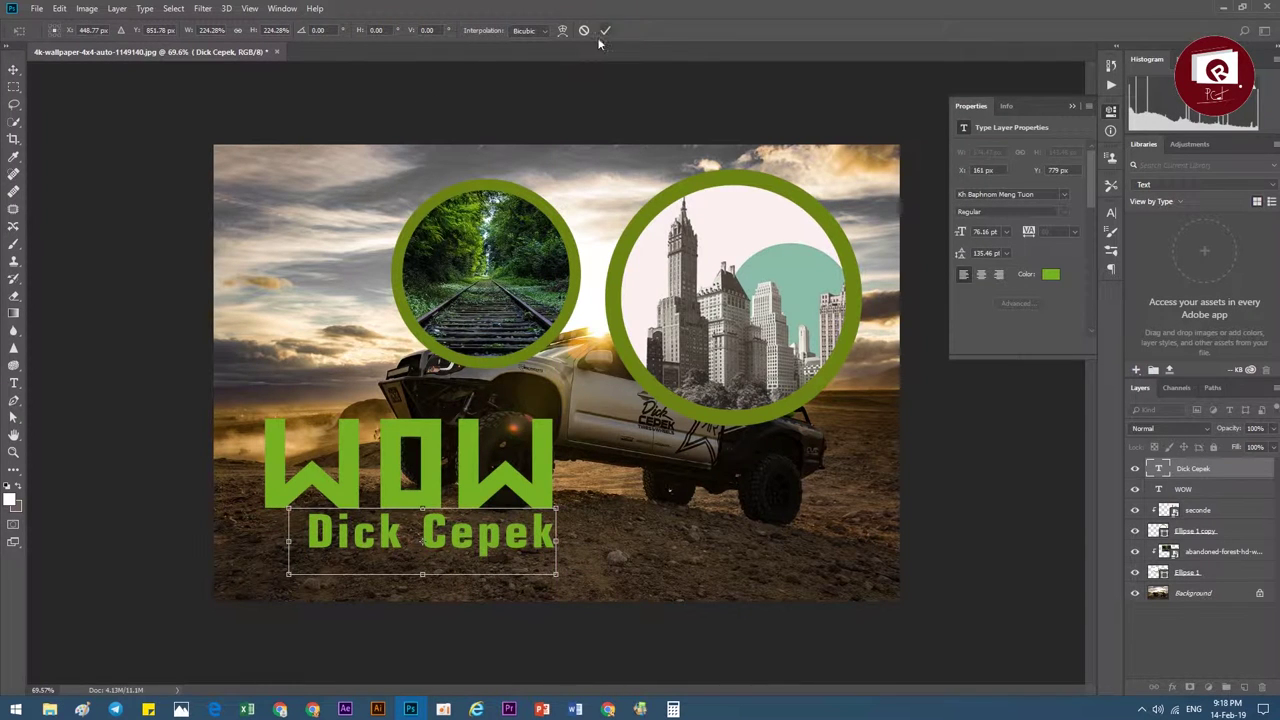
click(605, 30)
Give DICK CEPEK the Khmer Victorya Jrung font, left-align it under WOW, and resize to match.
click(1061, 190)
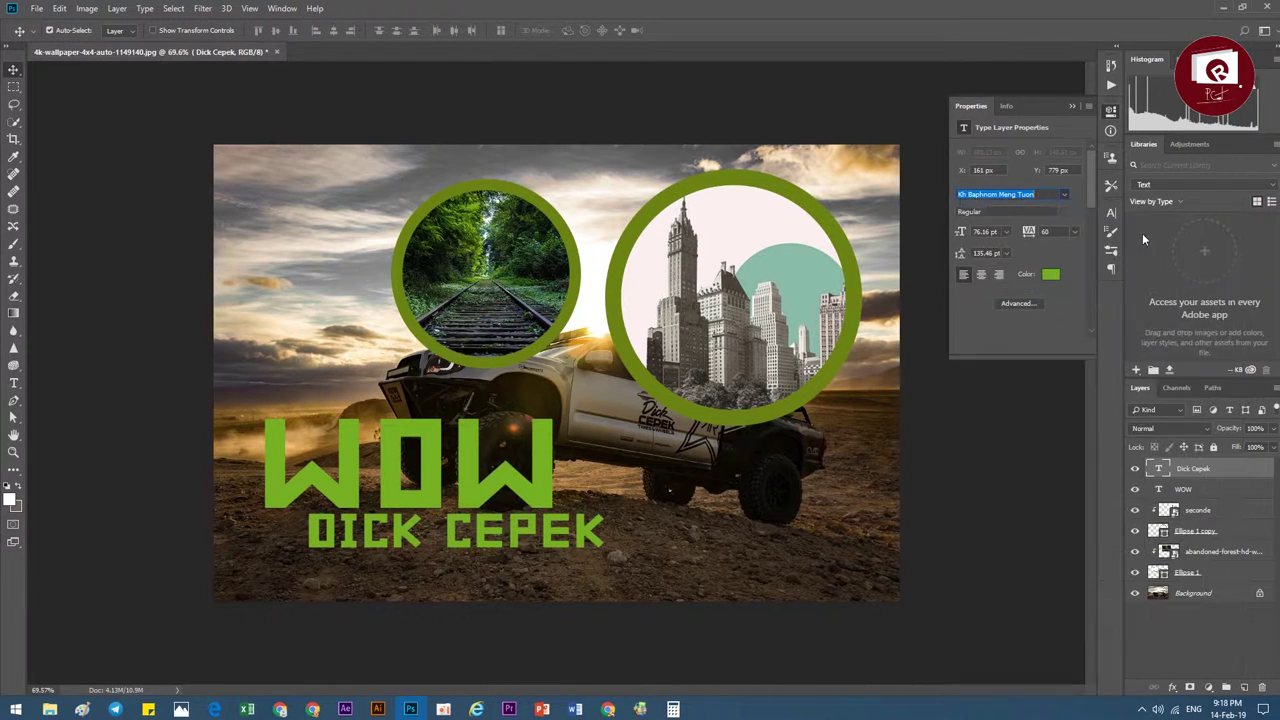
click(1150, 236)
drag(585, 540, 543, 540)
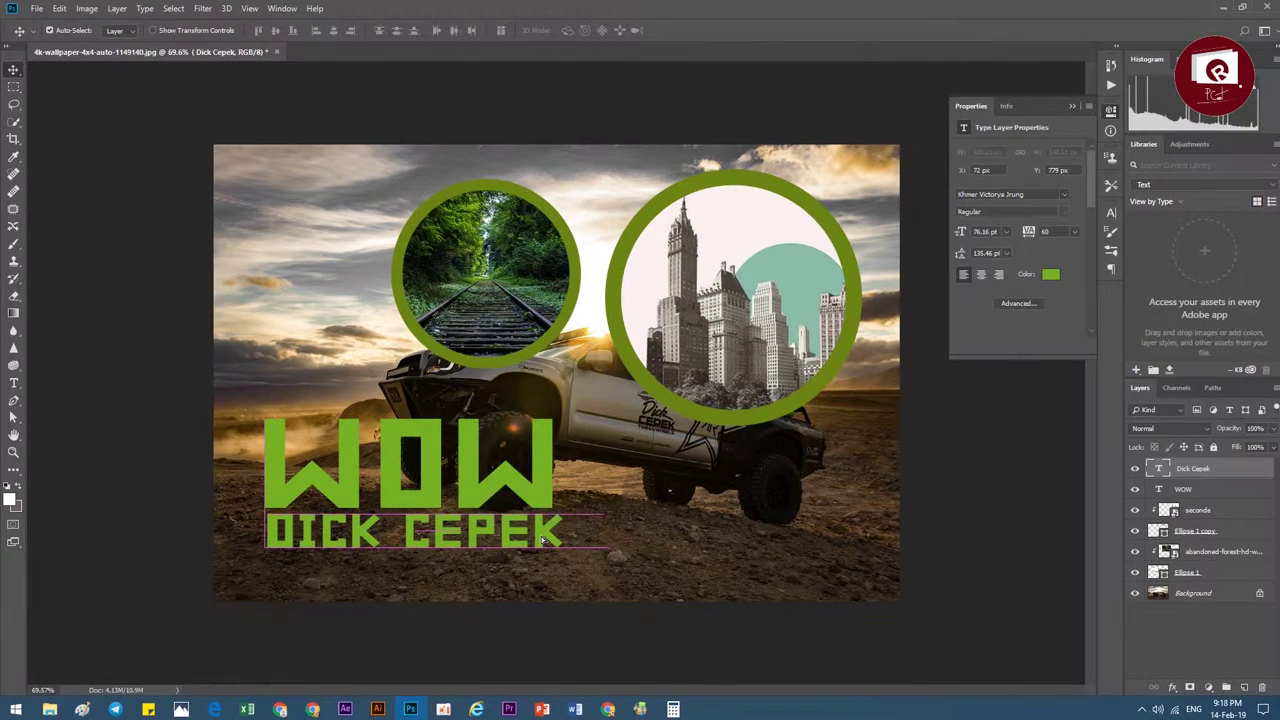
key(ctrl+t)
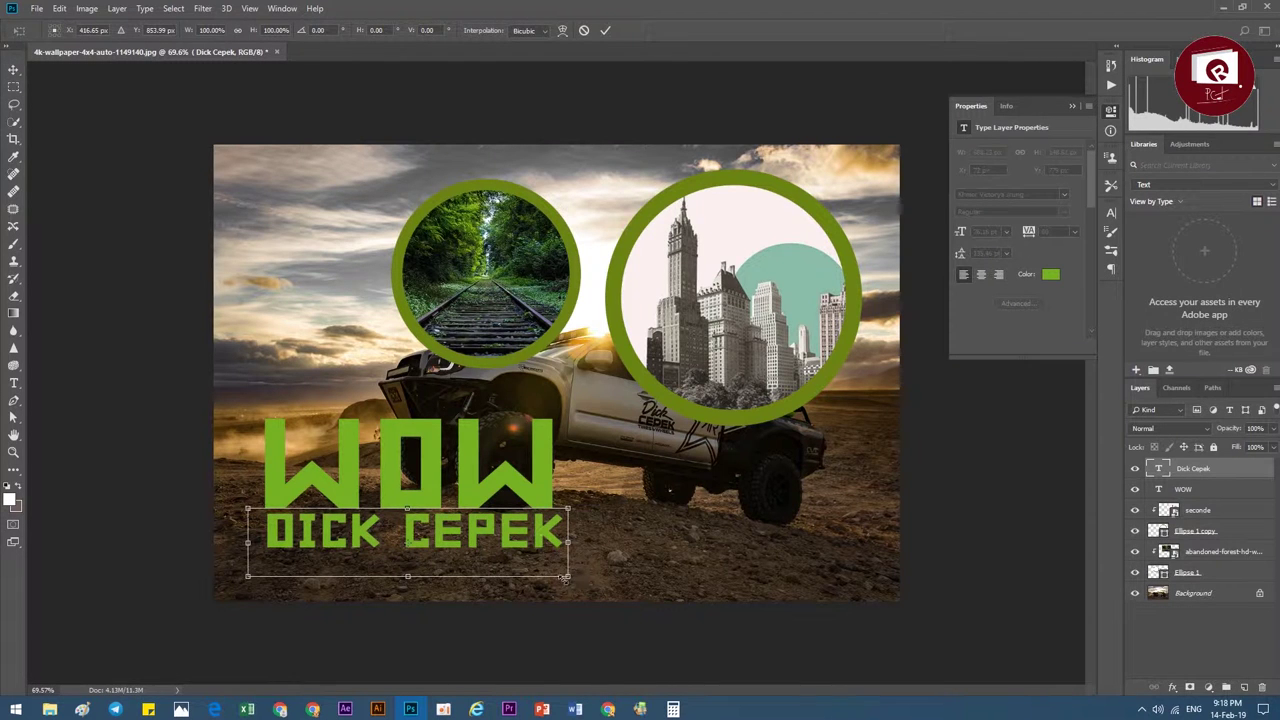
drag(565, 578, 558, 574)
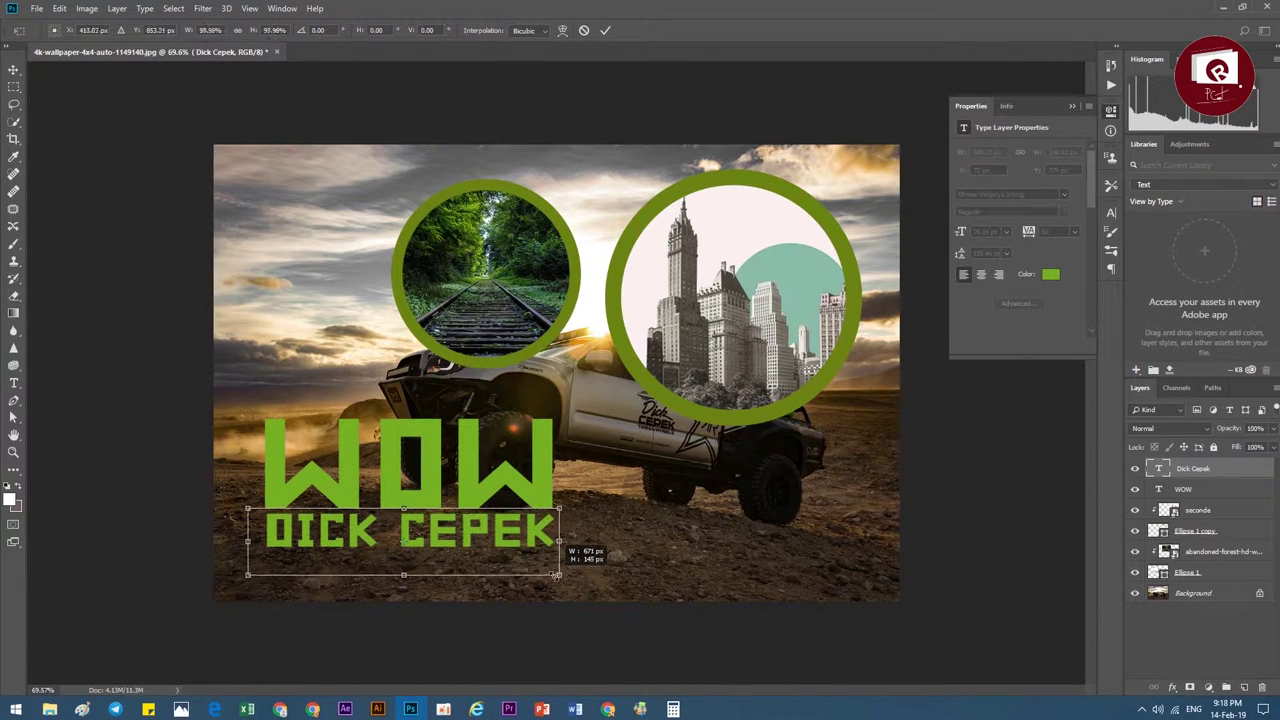
click(604, 30)
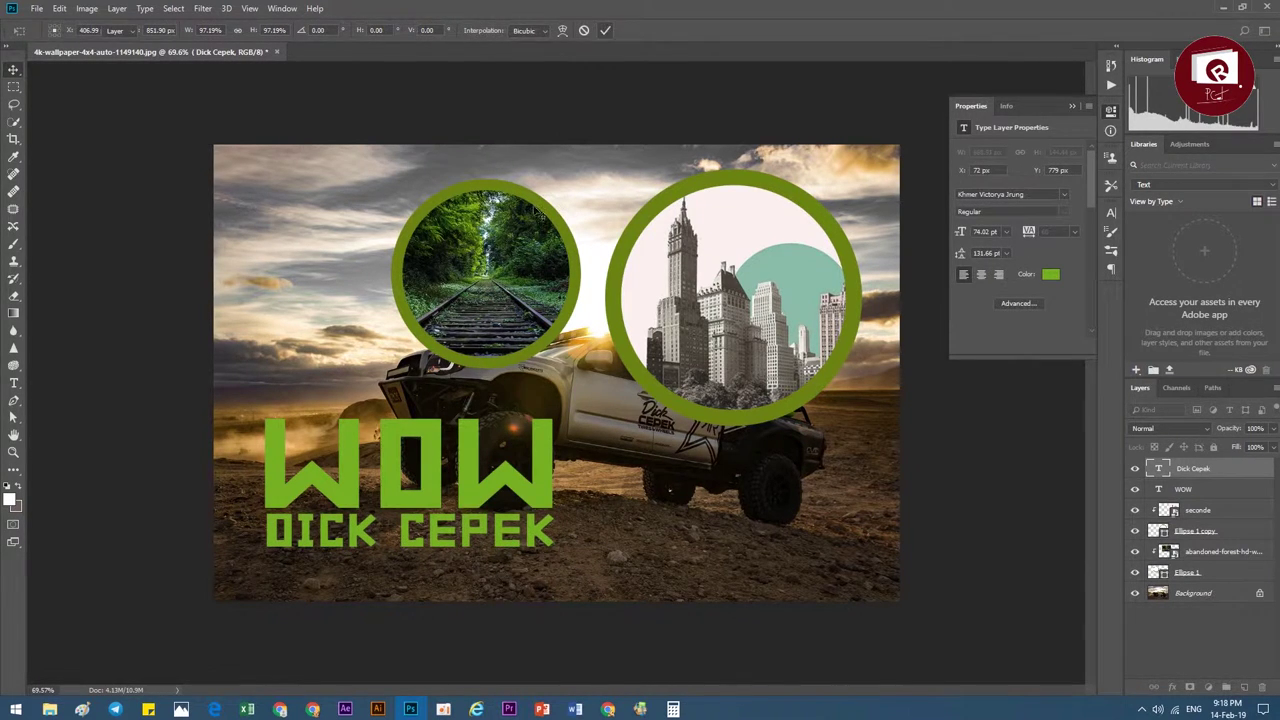
Move WOW and DICK CEPEK together right toward the centre.
shift+click(498, 500)
mouse_move(483, 535)
mouse_down()
mouse_move(641, 545)
mouse_move(621, 560)
mouse_up()
mouse_move(482, 313)
mouse_down()
mouse_move(497, 313)
mouse_move(483, 313)
mouse_up()
Move the stacked WOW and DICK CEPEK text to the poster's lower left, undoing a stray photo move.
click(668, 350)
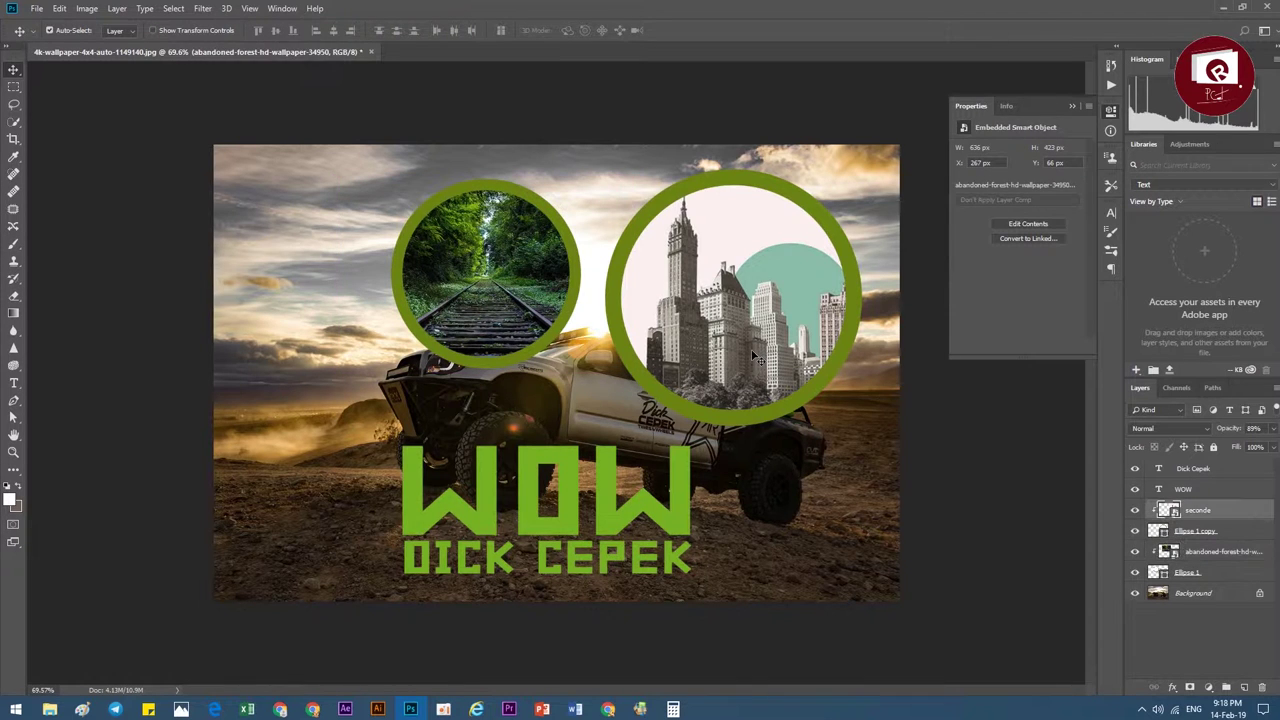
key(ctrl+minus)
click(1214, 625)
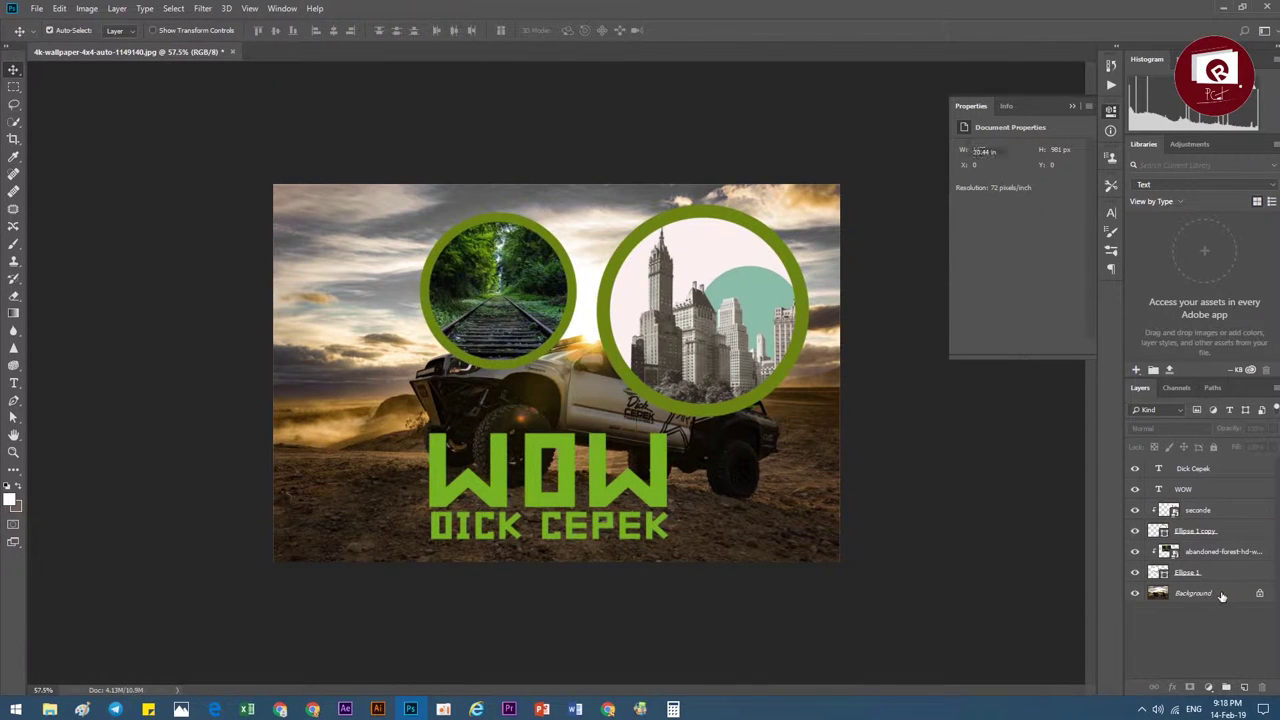
click(1220, 596)
click(705, 350)
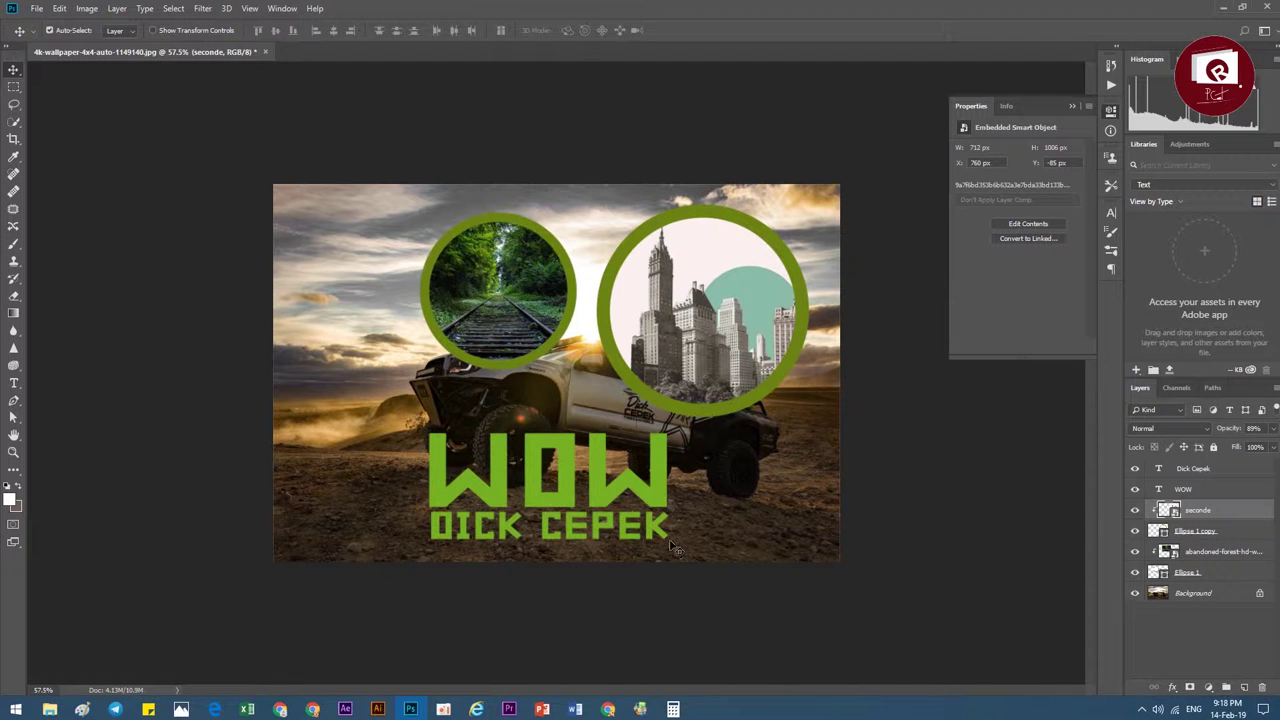
drag(690, 544, 453, 500)
drag(530, 491, 455, 491)
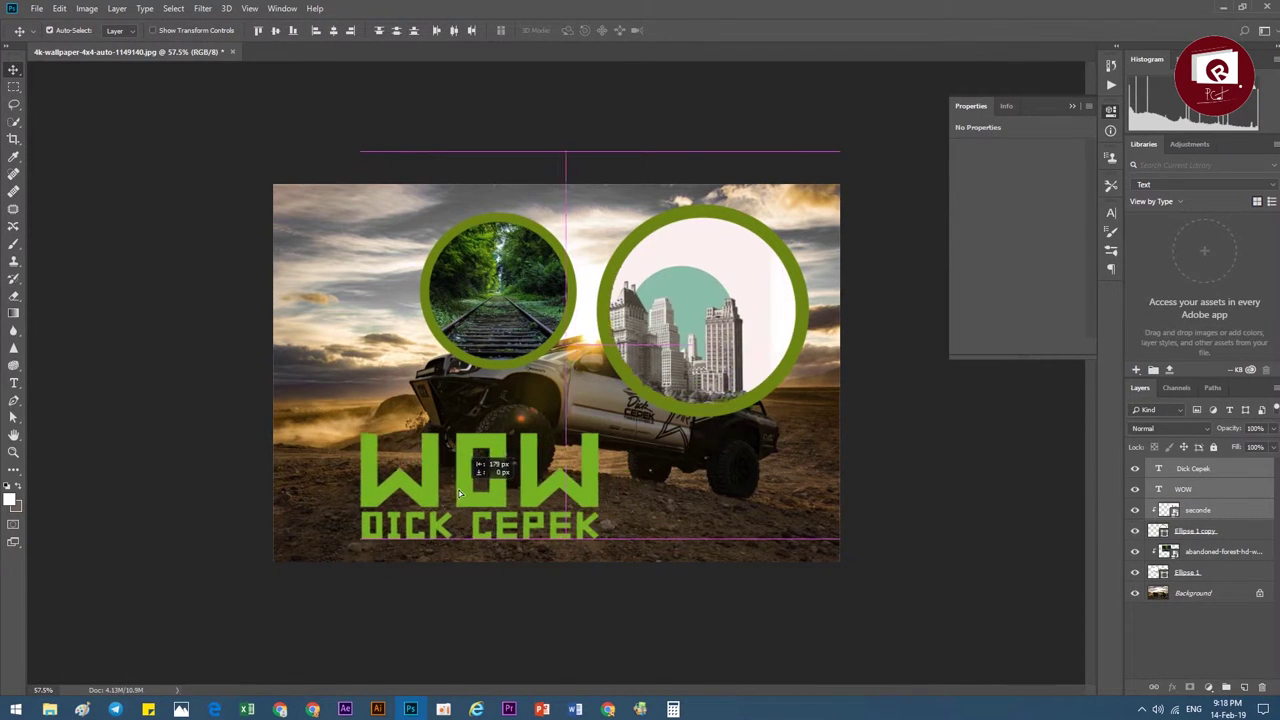
key(ctrl+z)
key(ctrl+z)
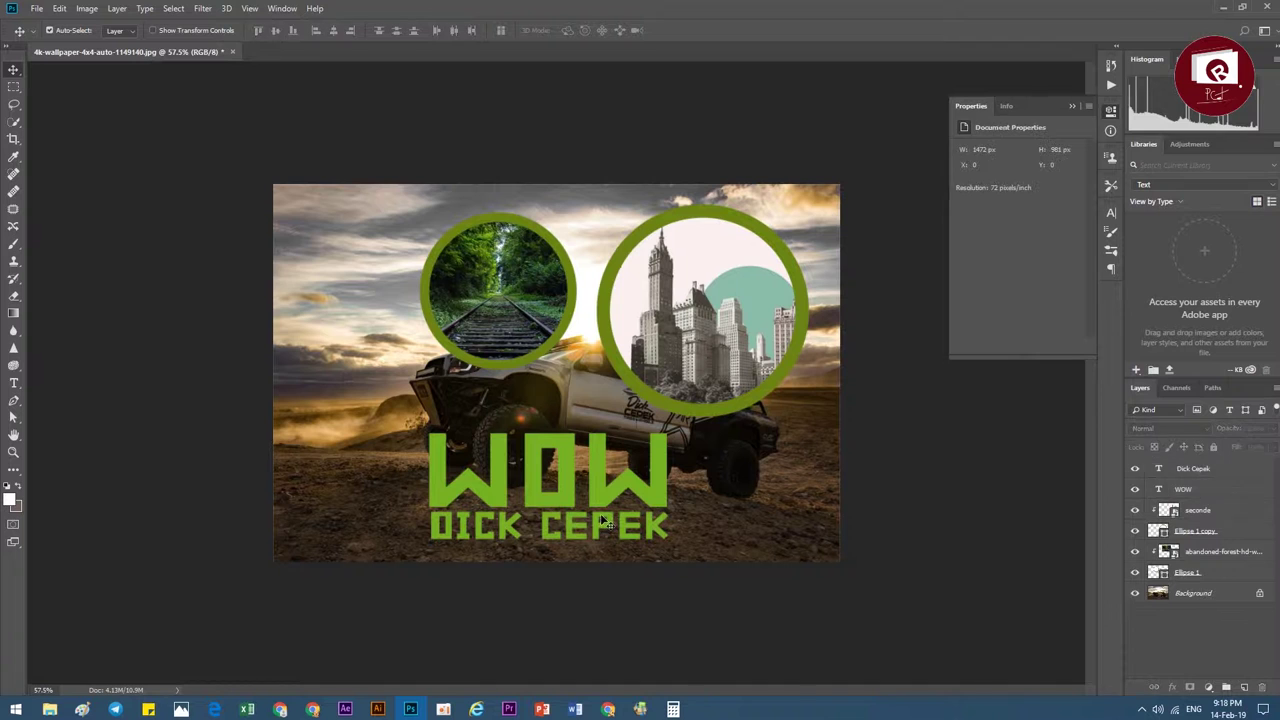
drag(565, 495, 443, 496)
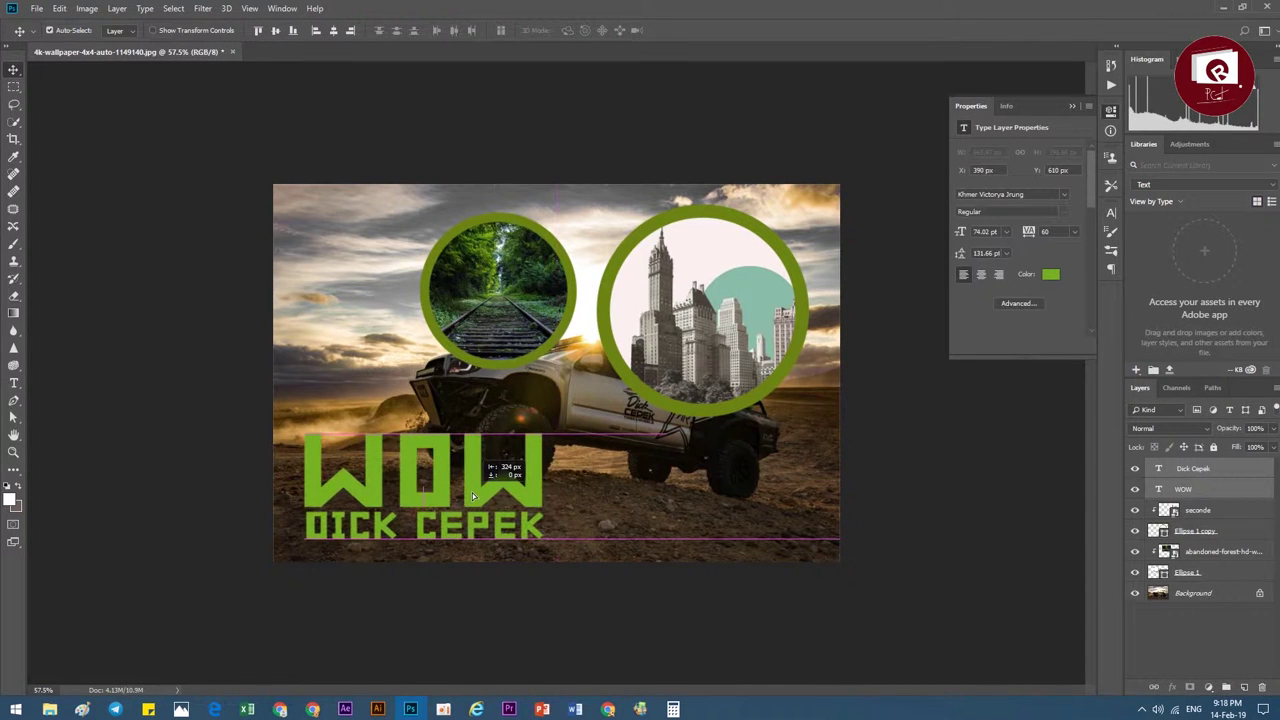
Glance at the PowerPoint slides and return to Photoshop.
scroll(561, 509, down, 2)
scroll(561, 509, up, 2)
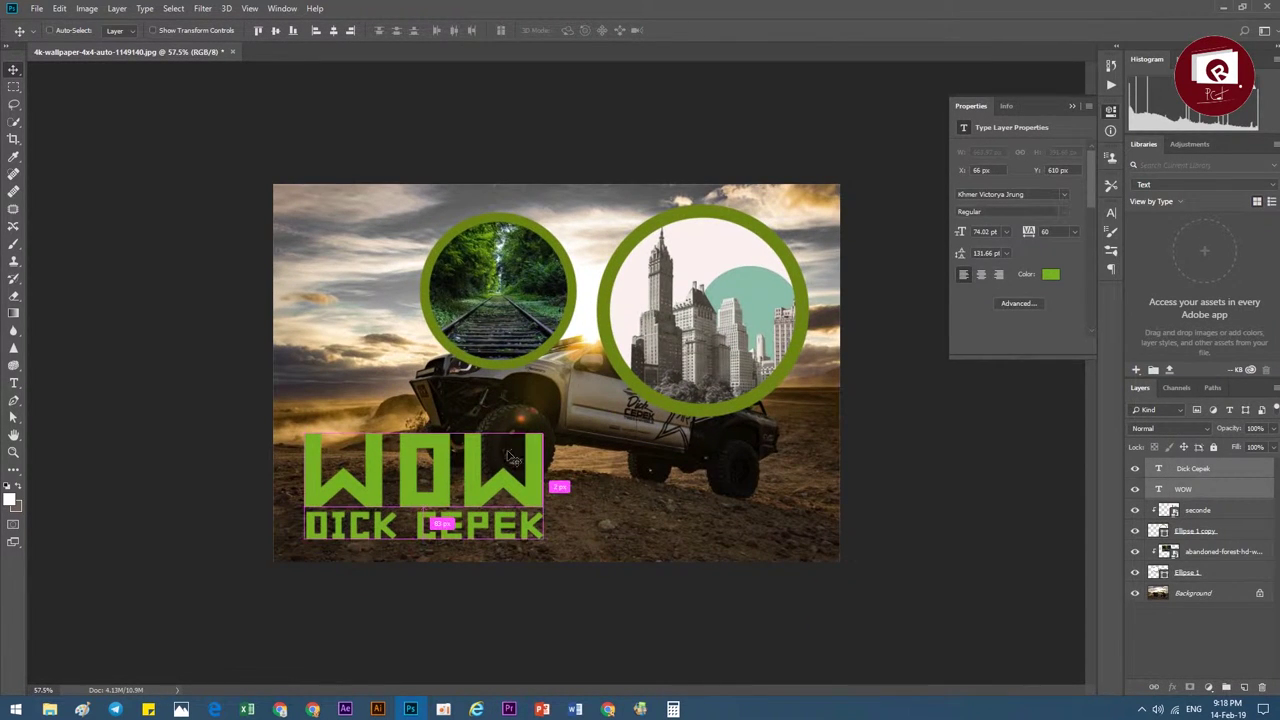
click(541, 709)
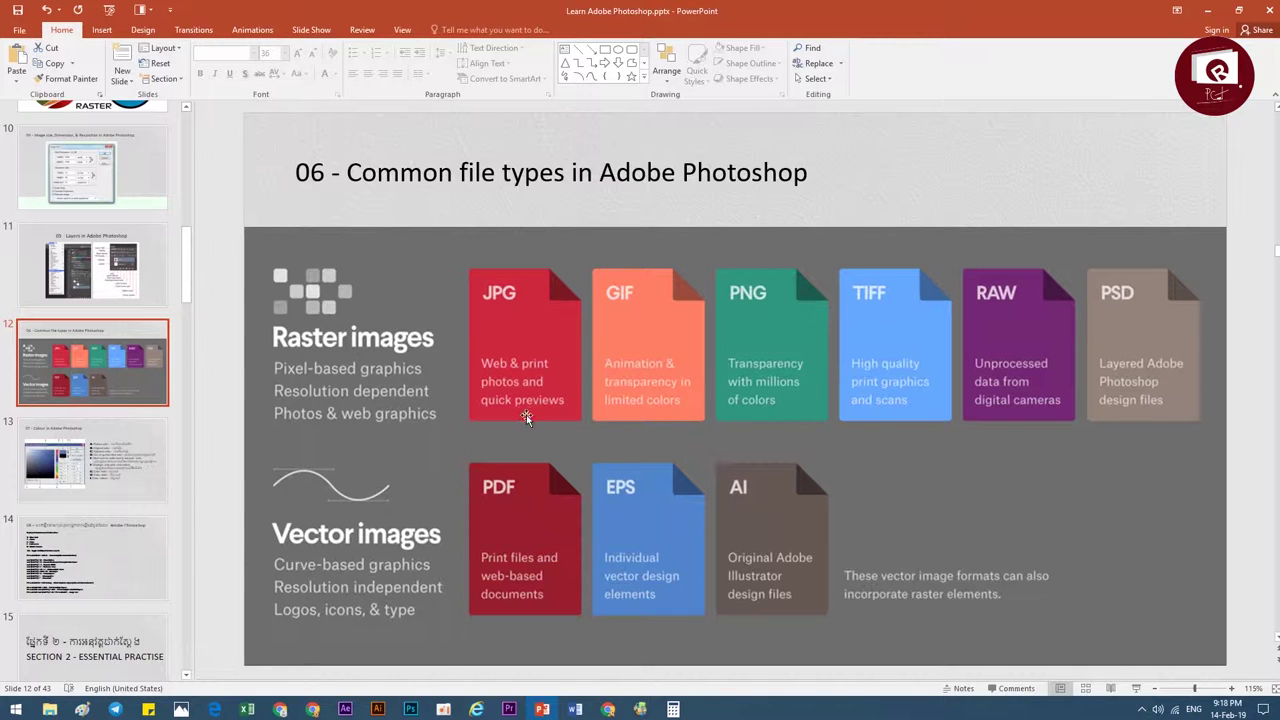
click(408, 710)
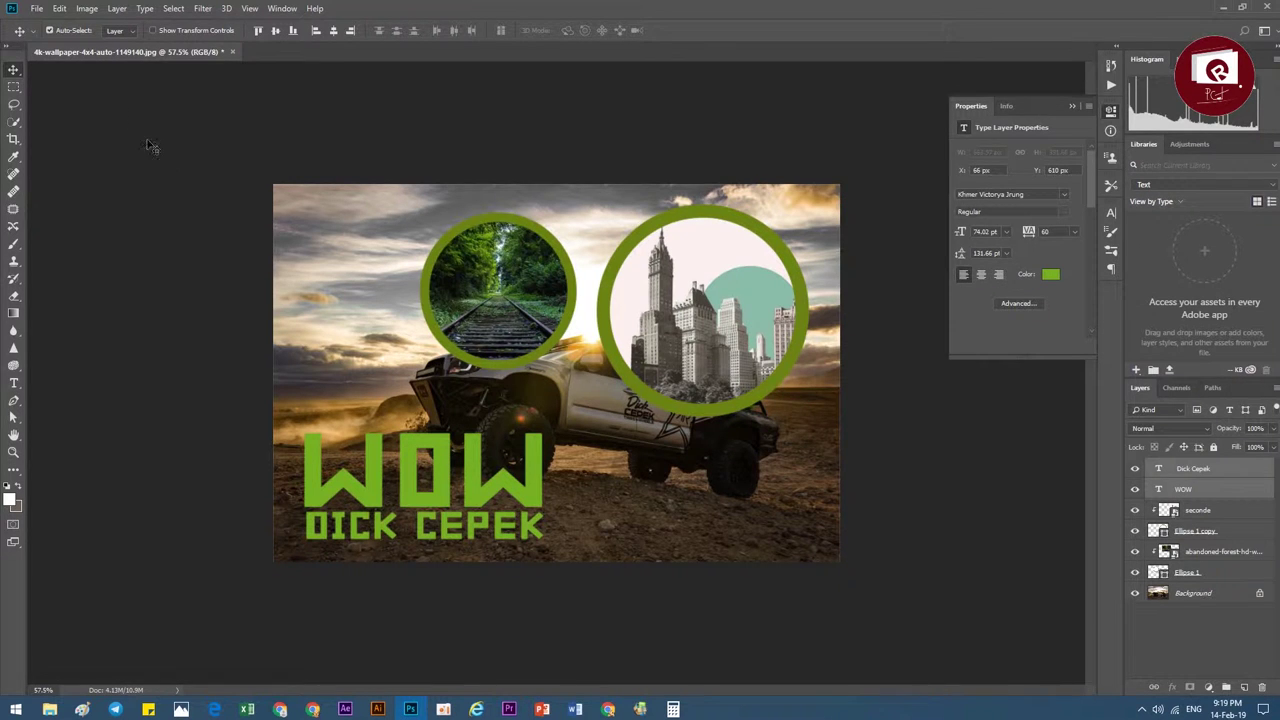
In Save As, browse to D: > Sale and Media > Learning > Adobe Photoshop > Photoshop 1.
click(35, 9)
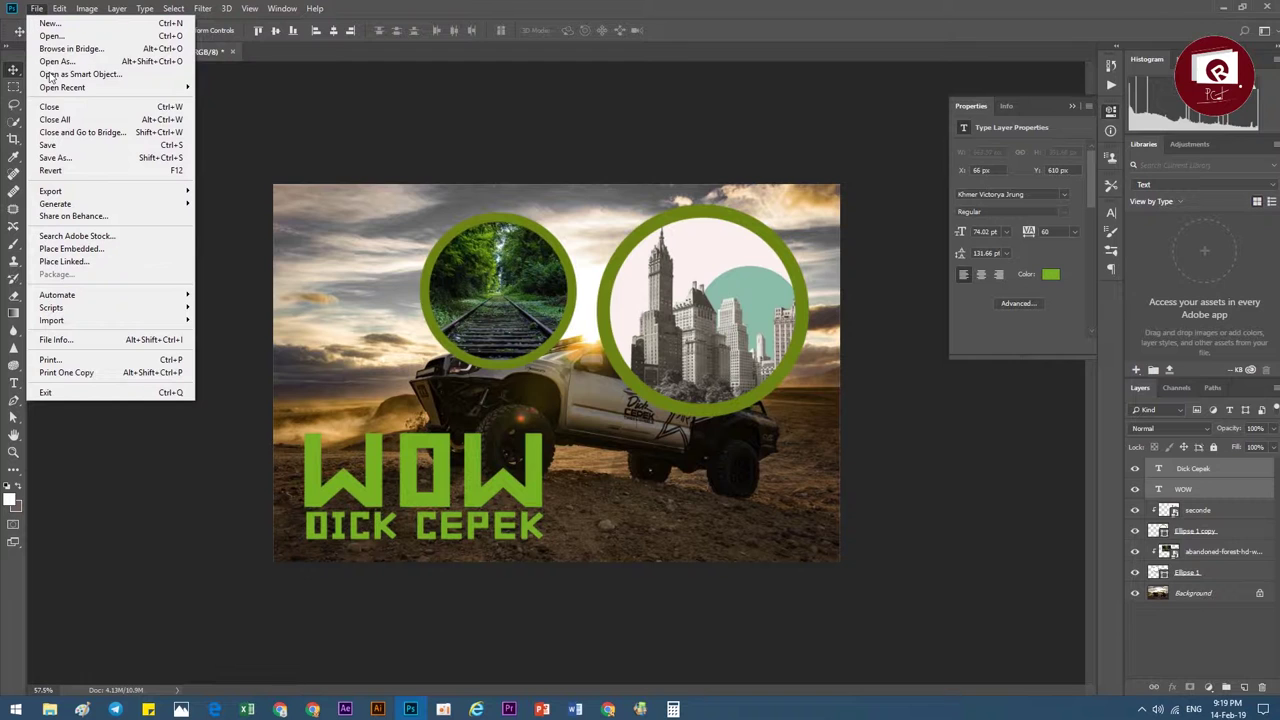
click(95, 150)
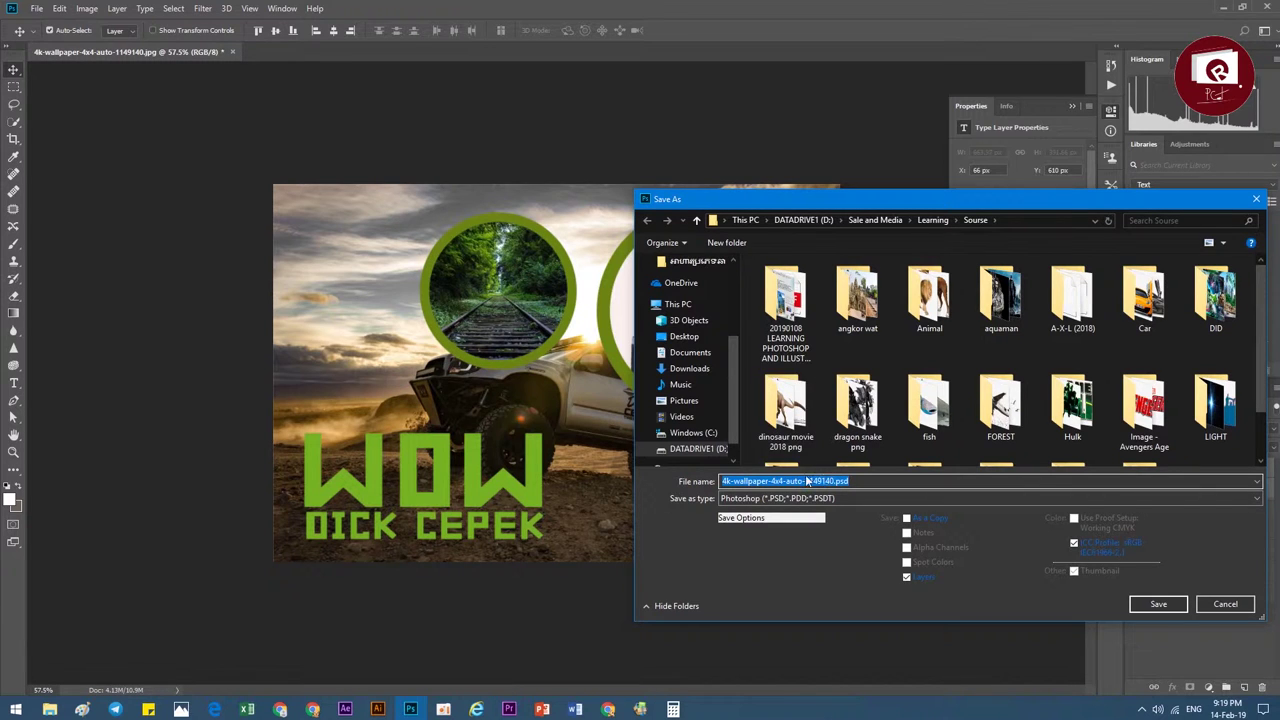
scroll(701, 416, down, 1)
click(692, 411)
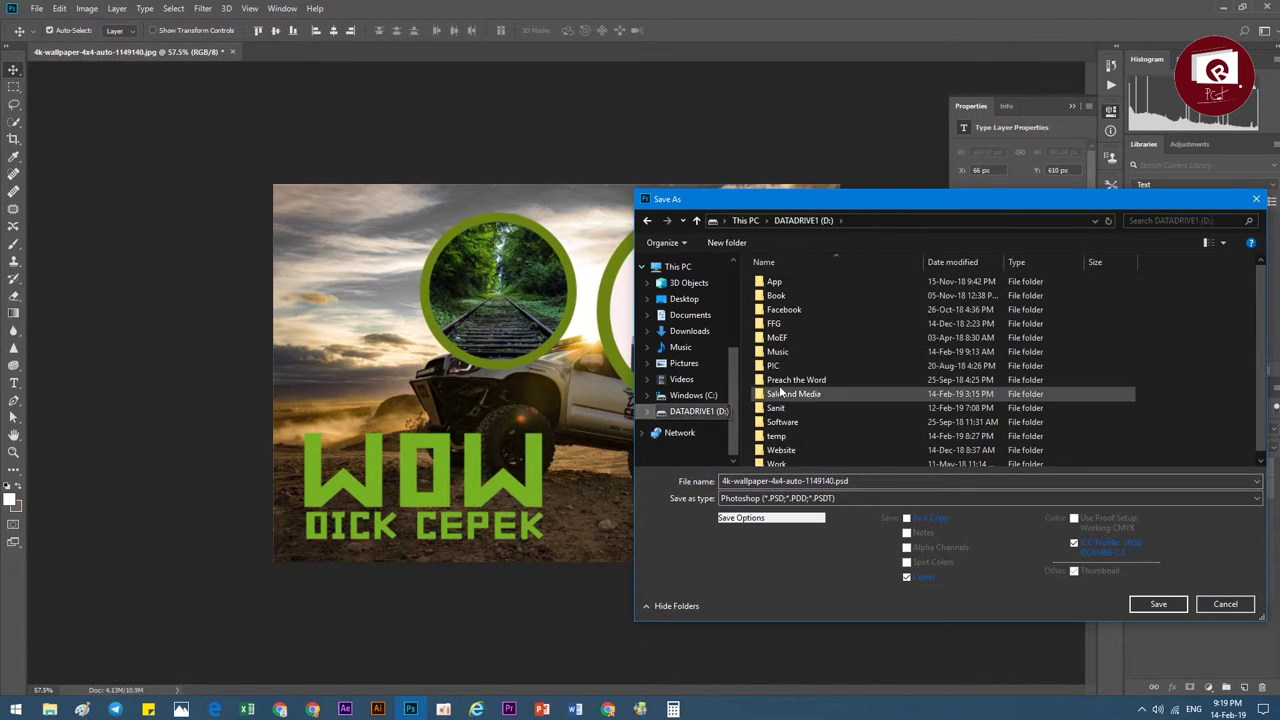
double_click(785, 392)
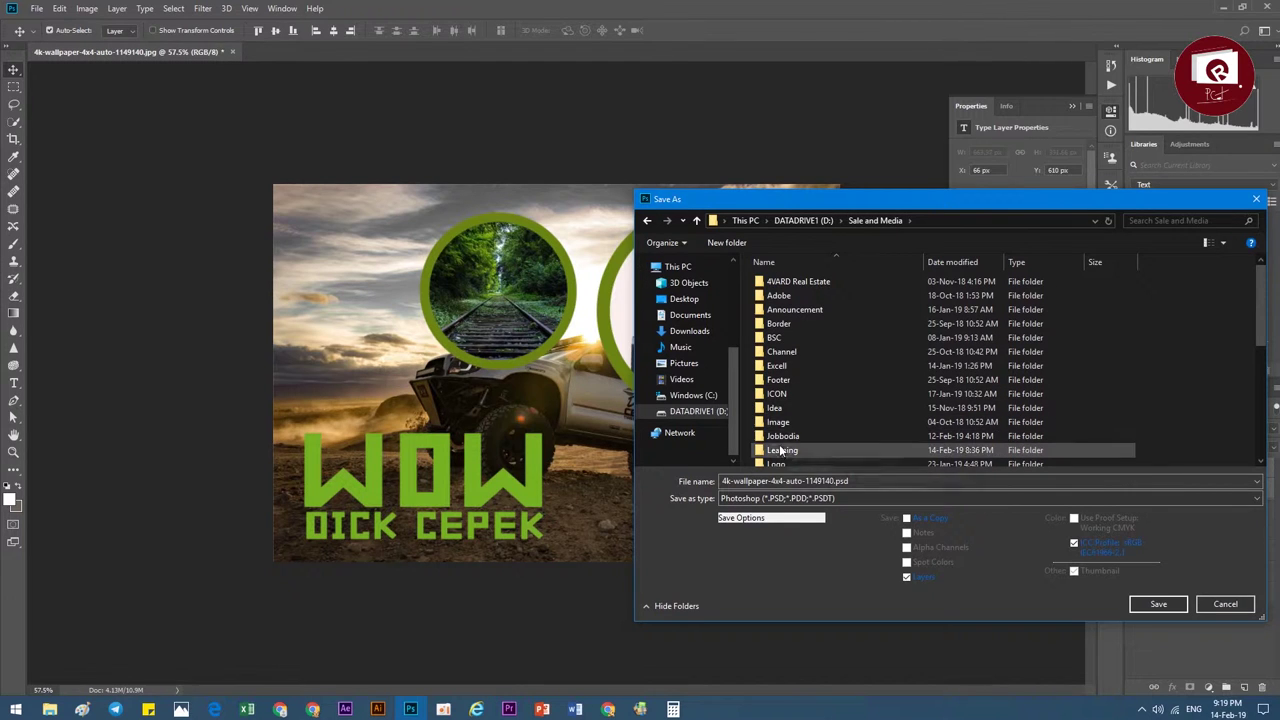
scroll(785, 455, down, 1)
double_click(785, 415)
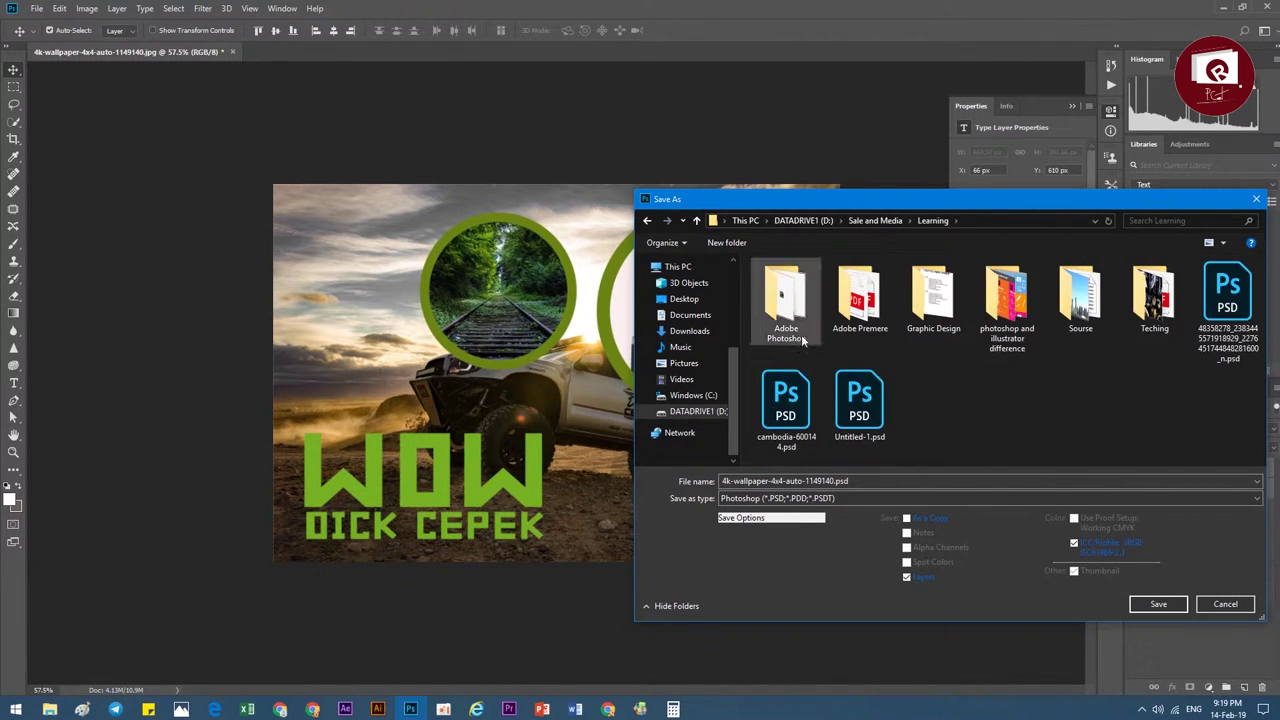
double_click(801, 318)
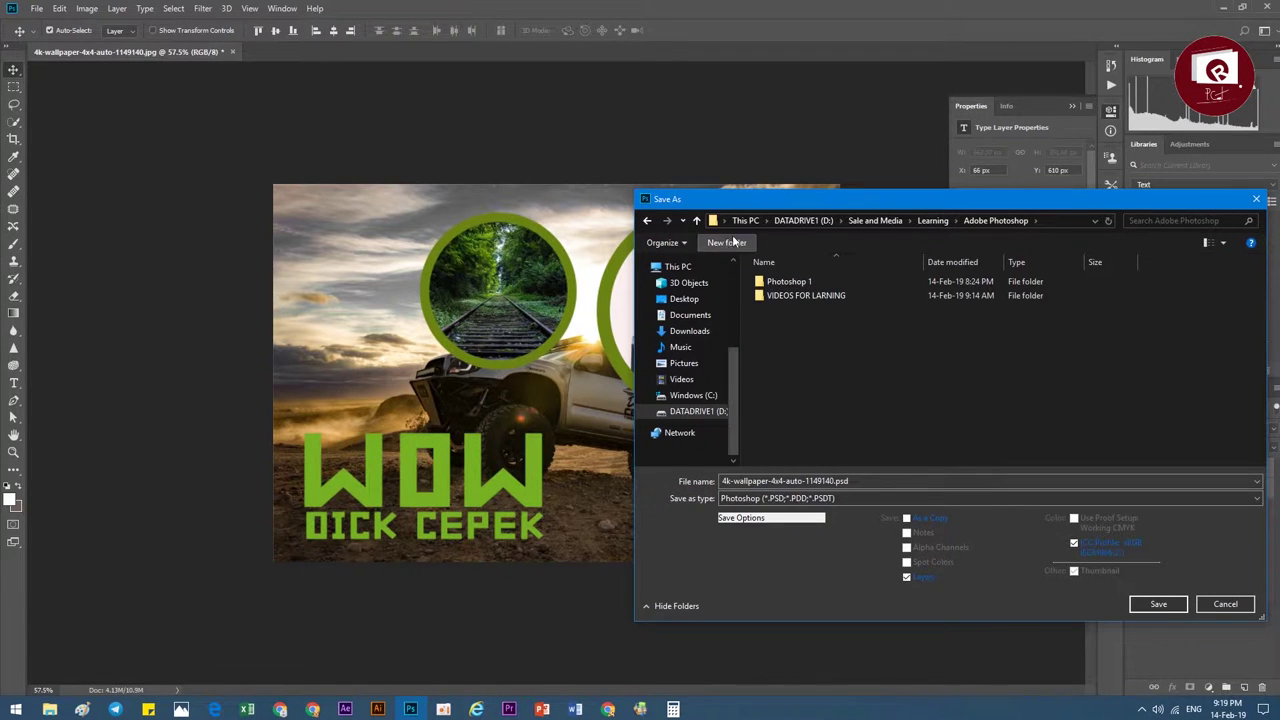
double_click(800, 283)
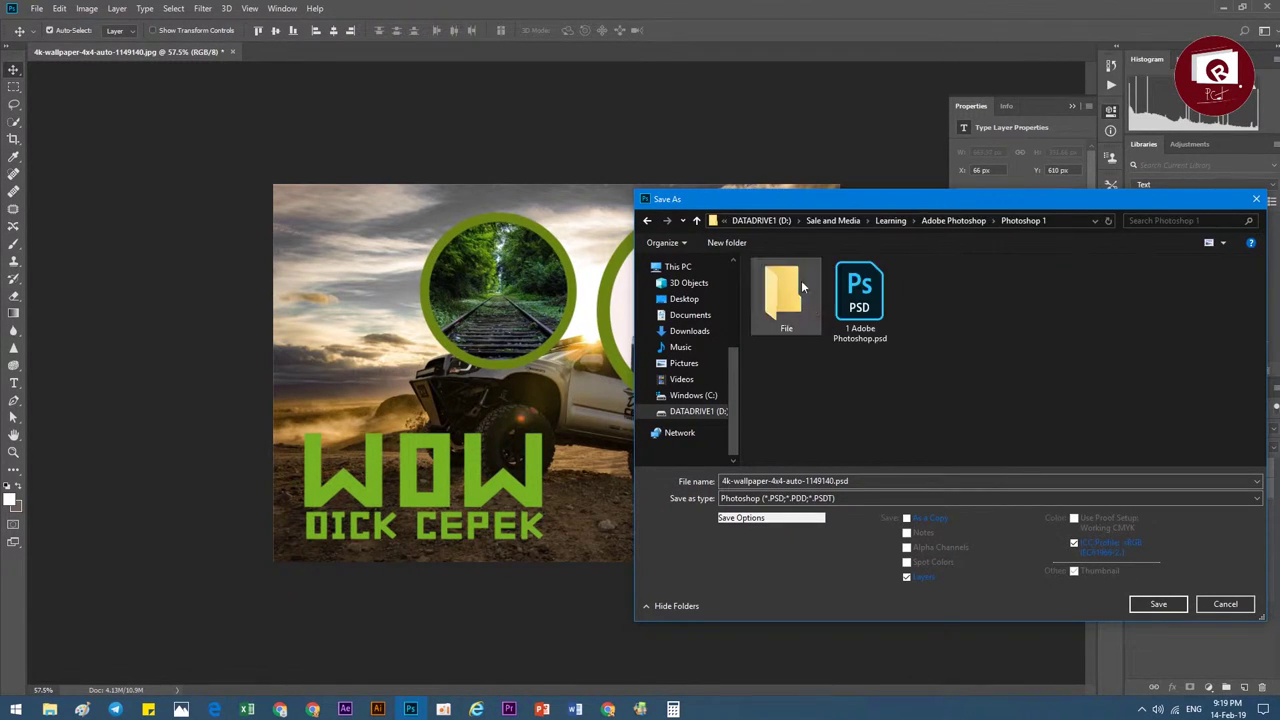
Rename the file to 'Lesson 6' and save it in PSD format.
click(816, 480)
click(816, 479)
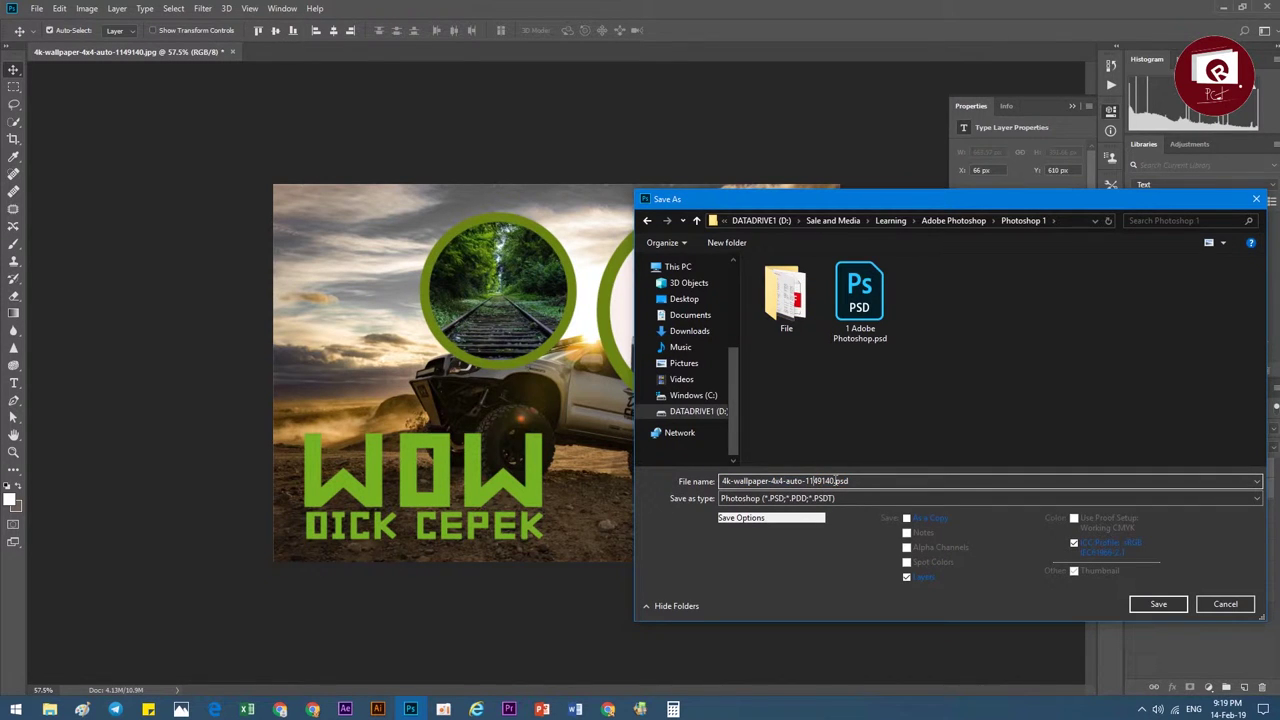
drag(835, 480, 615, 476)
key(BackSpace)
text(Lesson 6)
key(Return)
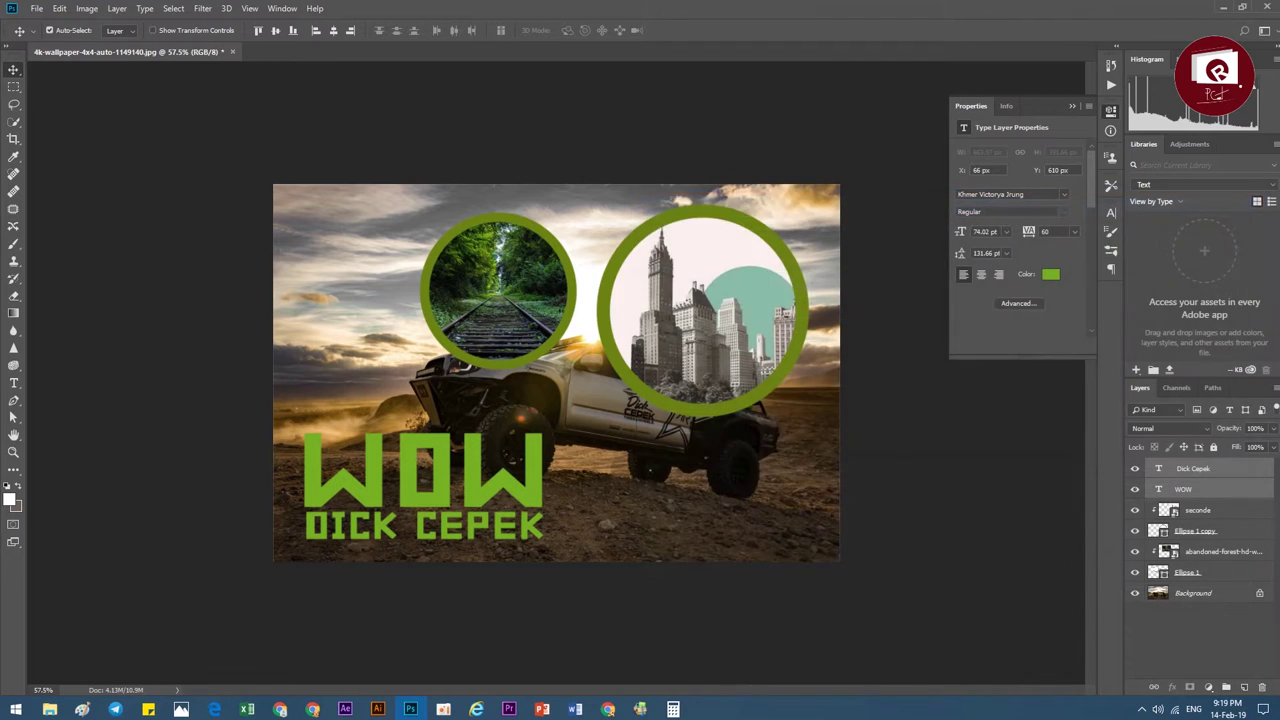
click(785, 205)
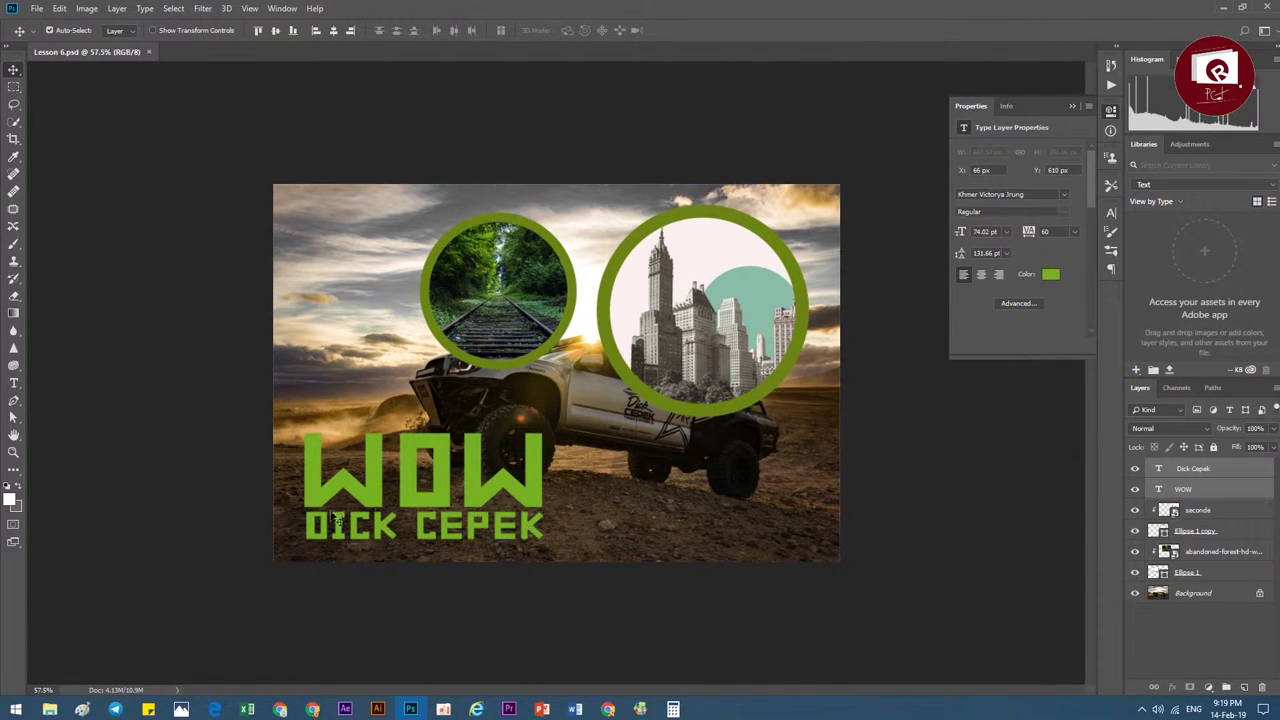
mouse_move(49, 709)
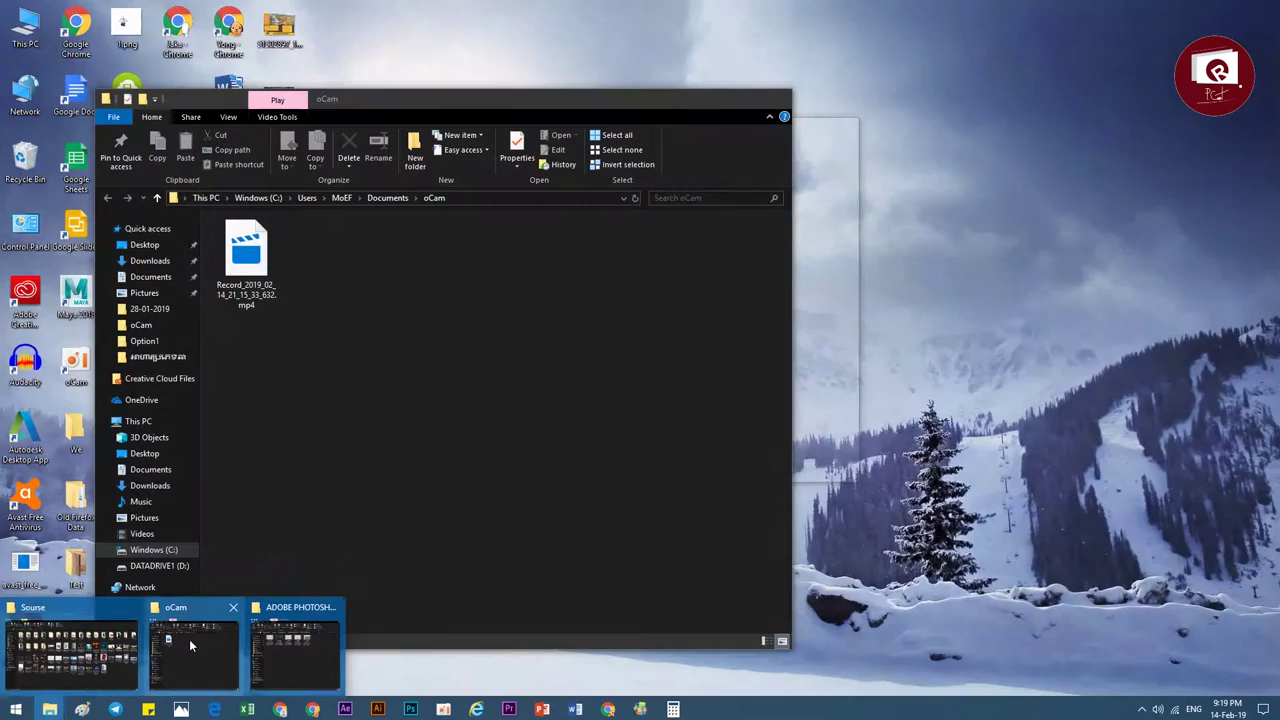
click(189, 639)
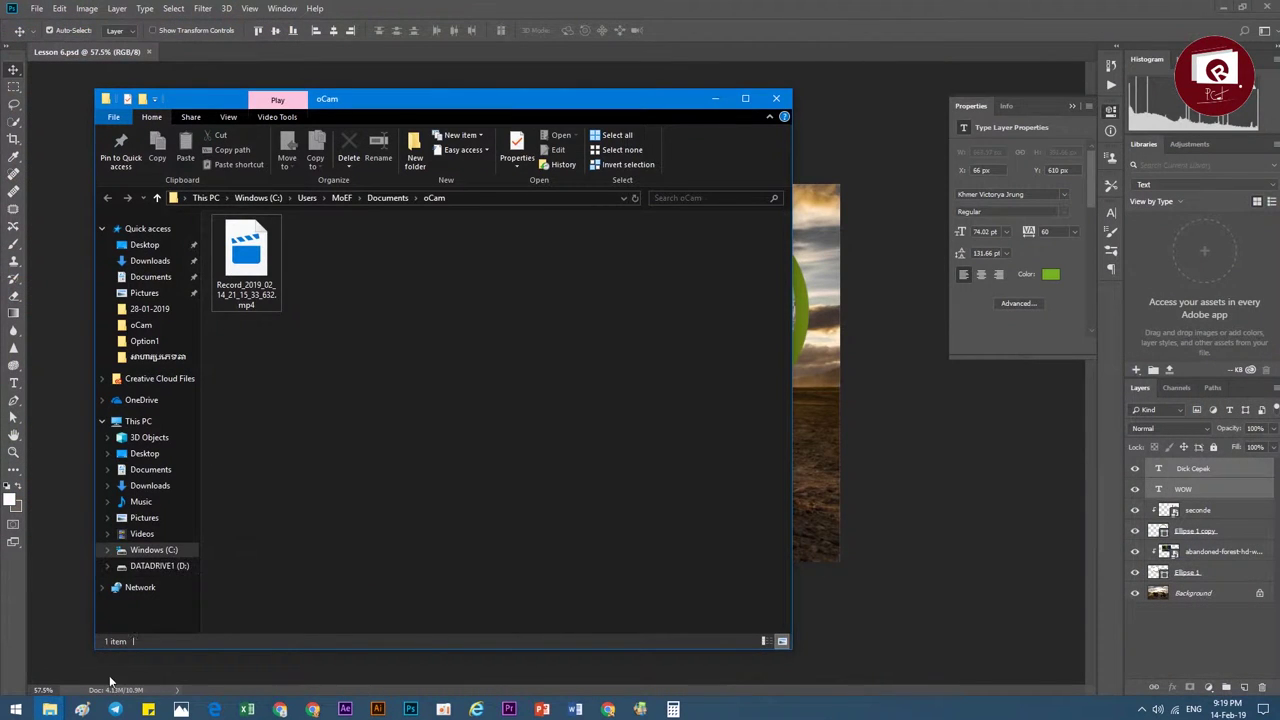
click(159, 566)
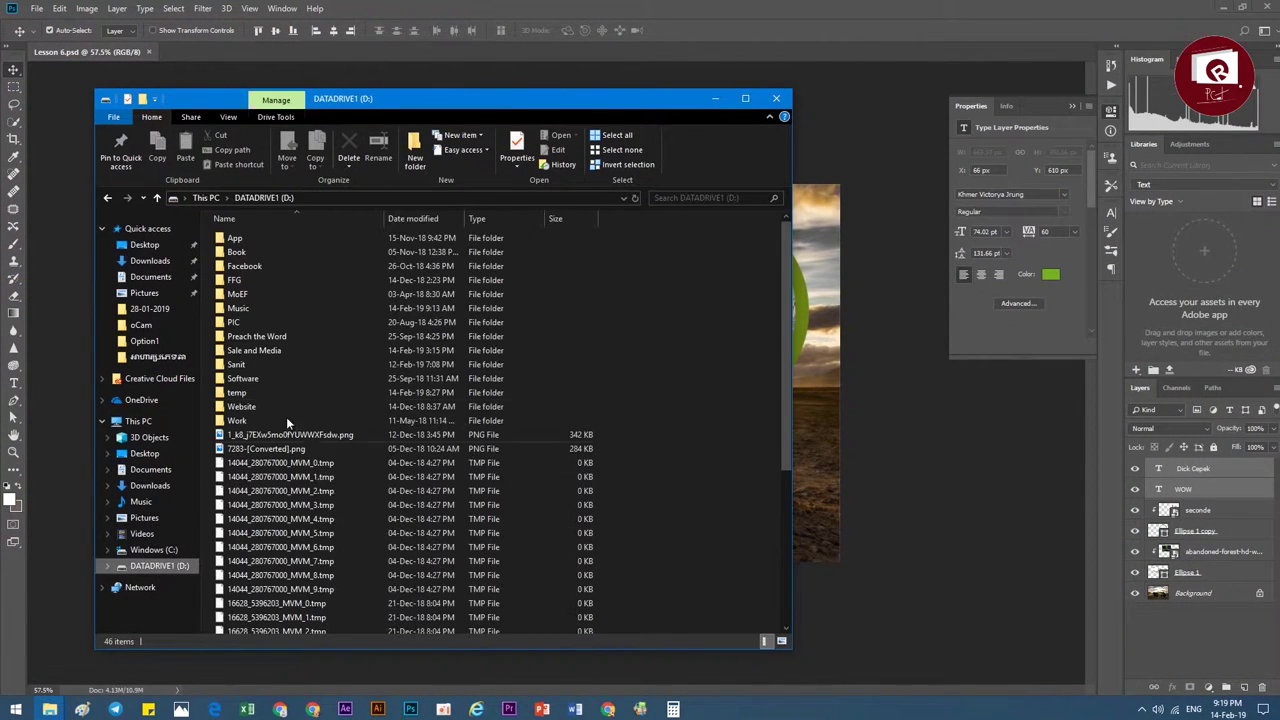
double_click(294, 350)
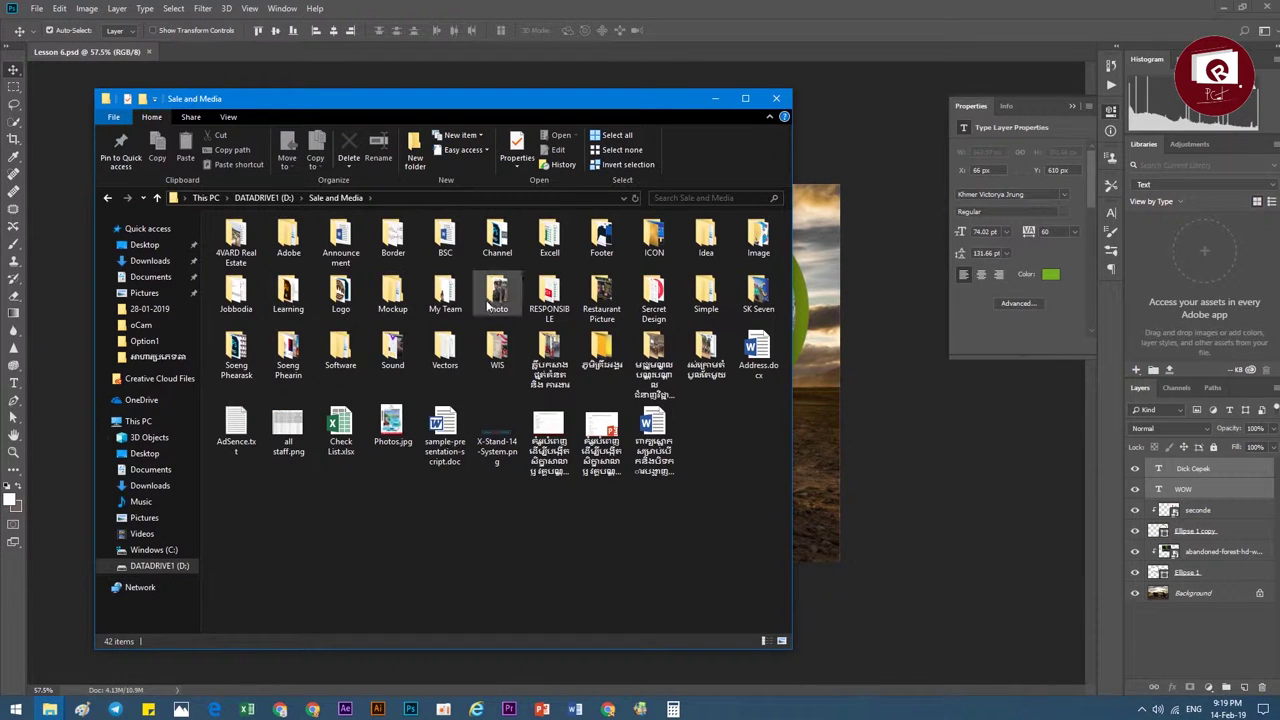
double_click(298, 300)
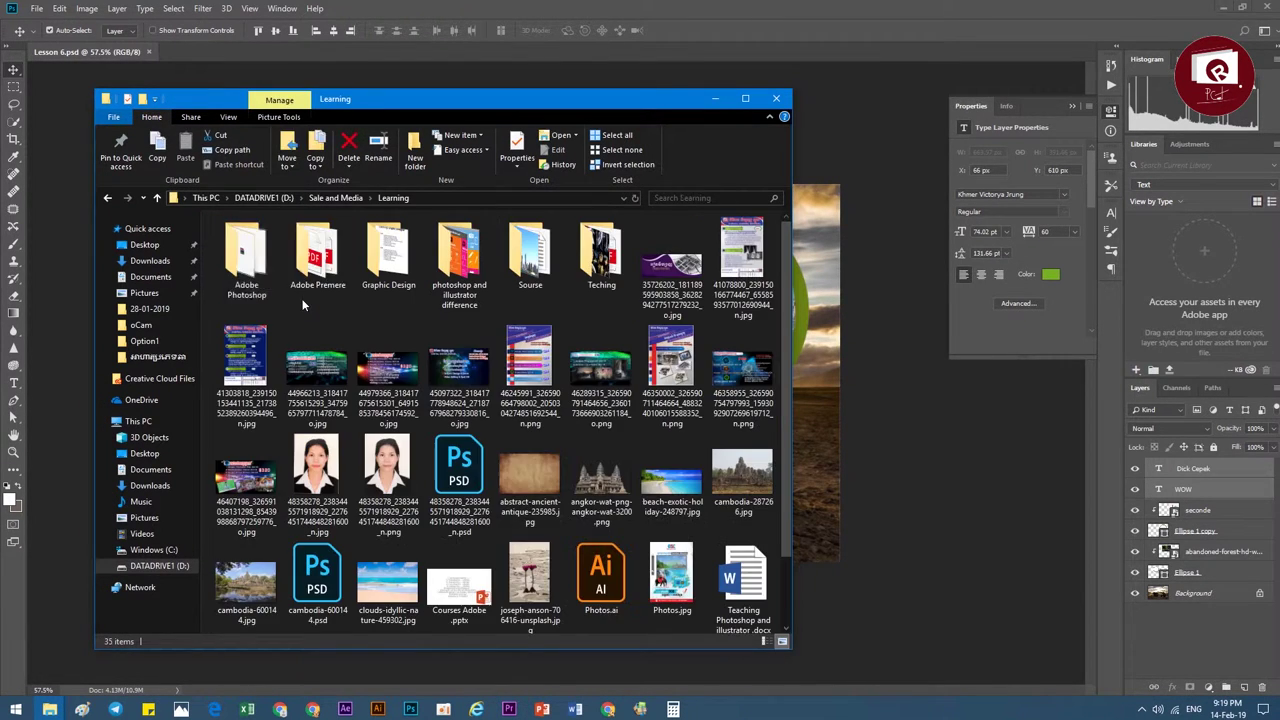
double_click(248, 258)
click(255, 243)
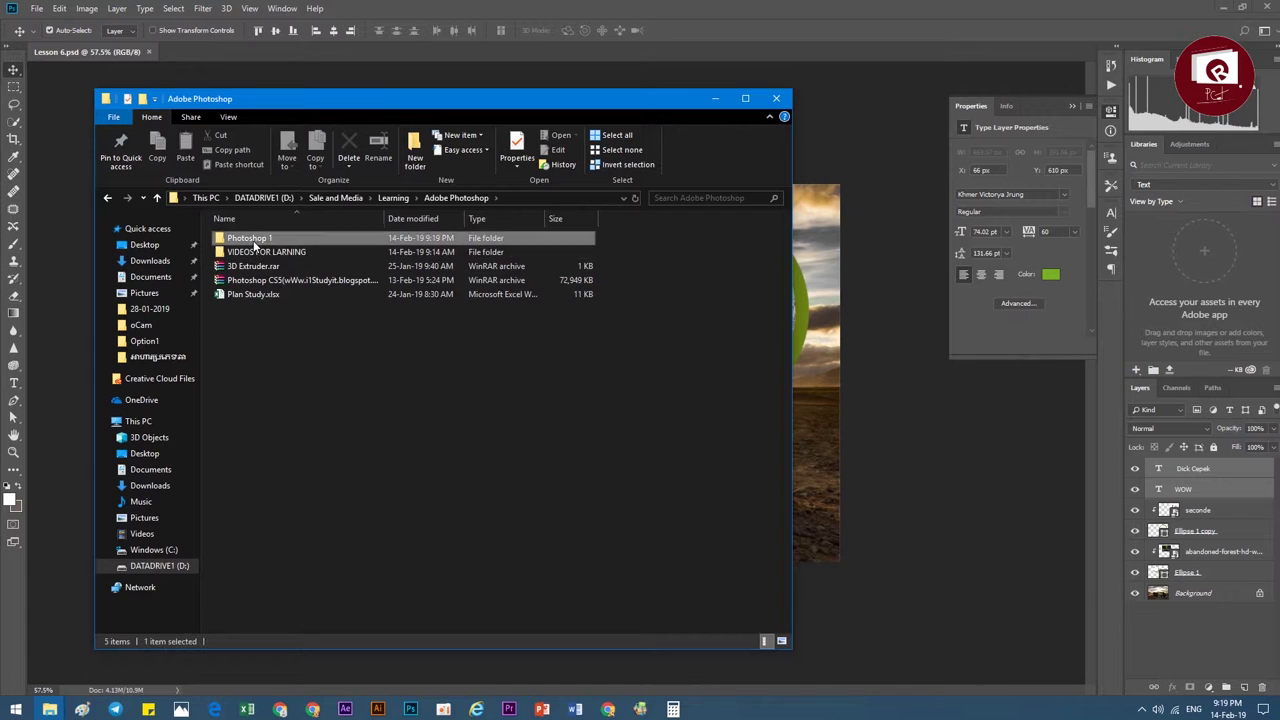
double_click(255, 243)
click(314, 282)
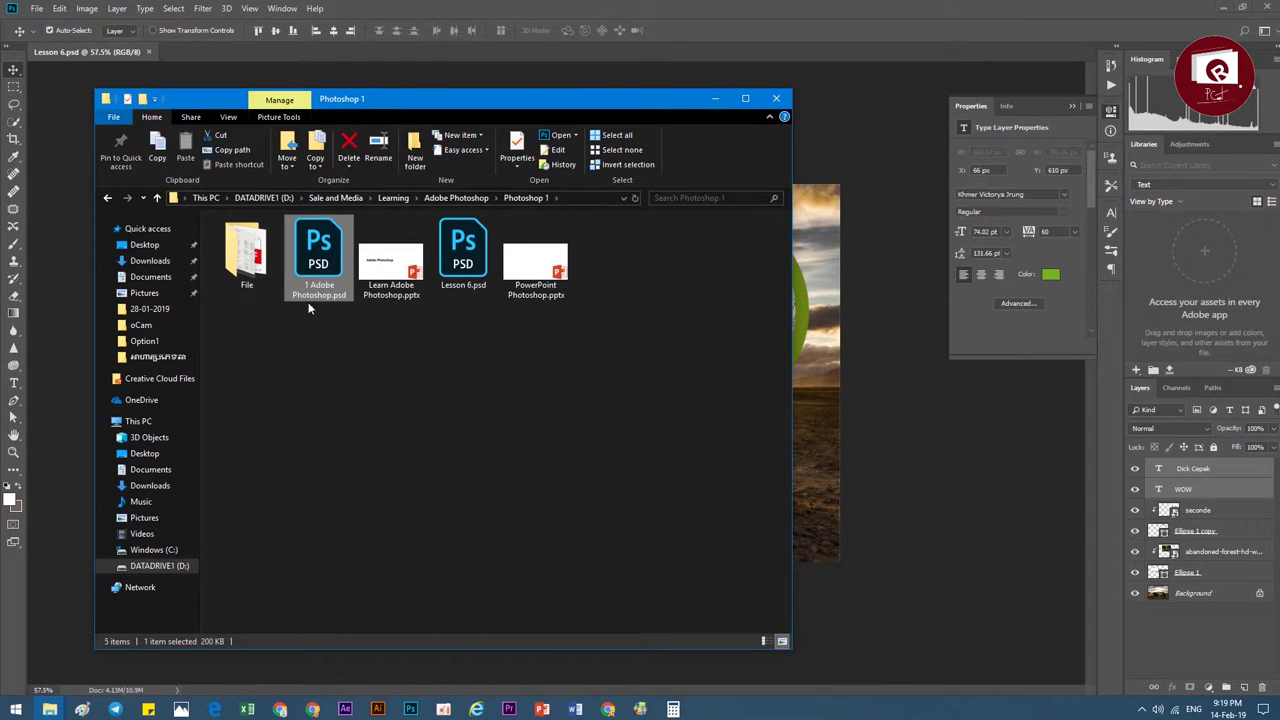
click(463, 255)
drag(474, 108, 878, 130)
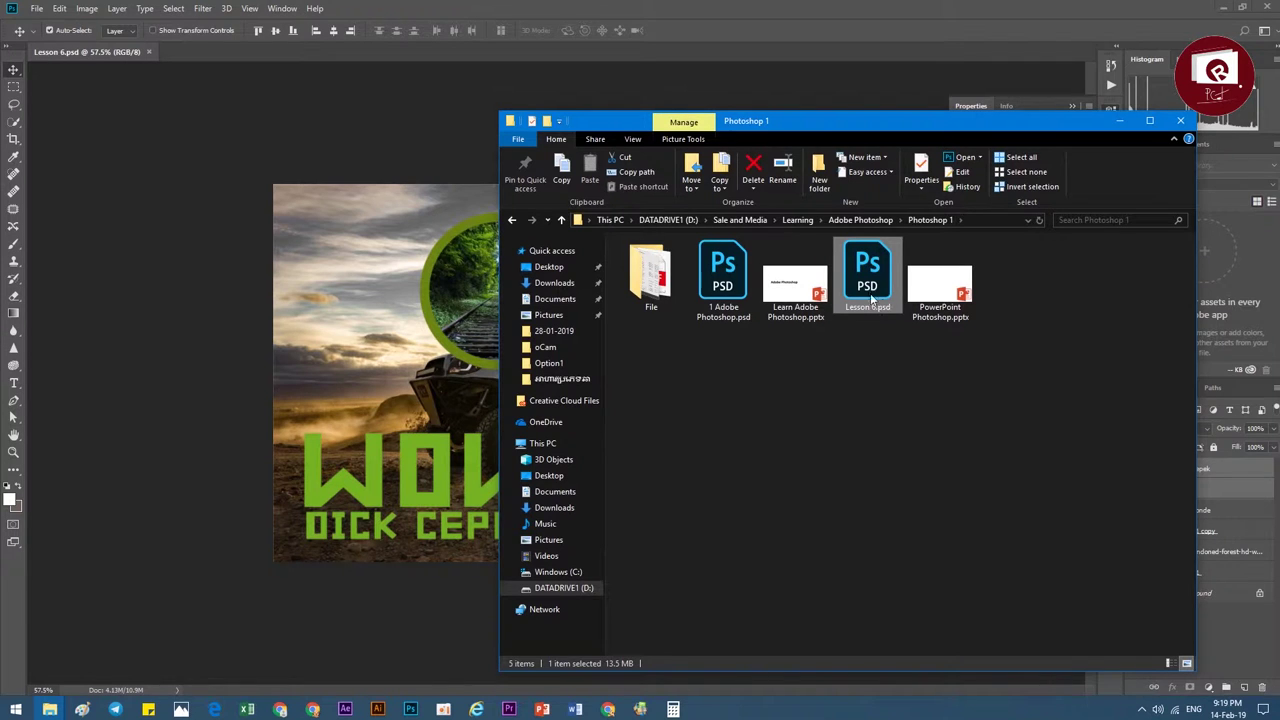
click(424, 359)
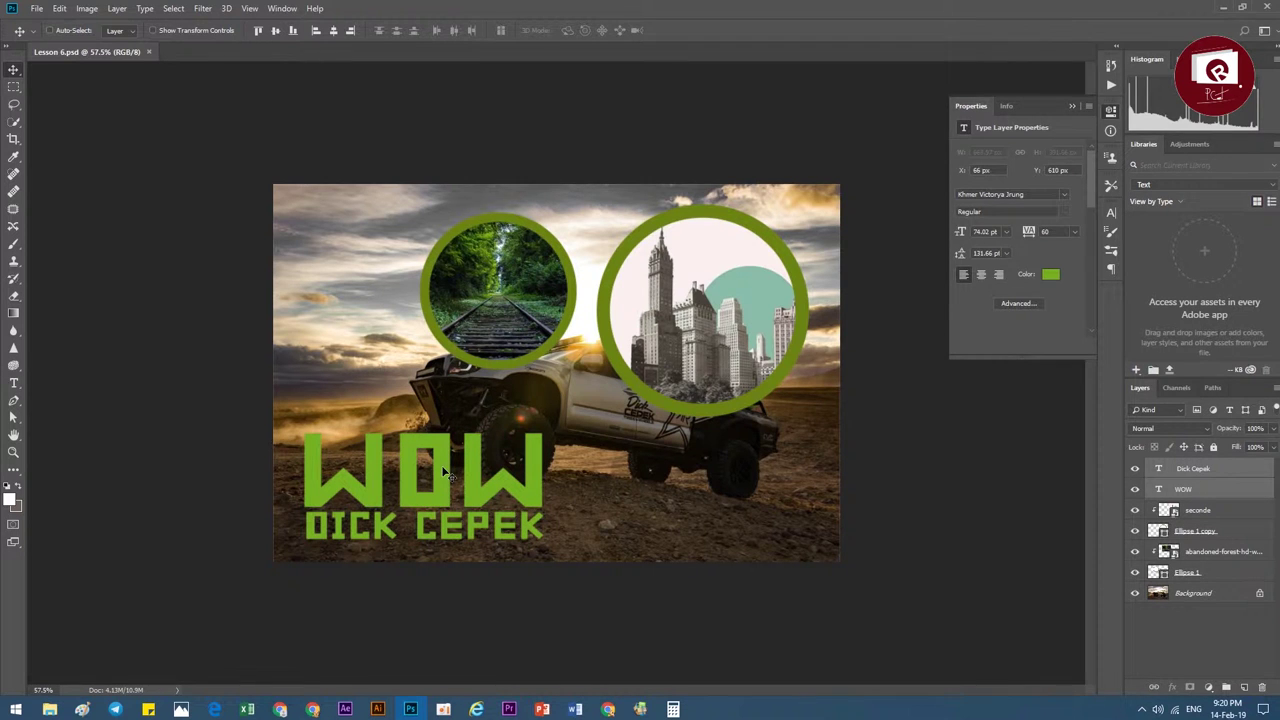
Save a copy of the poster as Lesson 6.jpg with the JPEG format.
key(ctrl+shift+s)
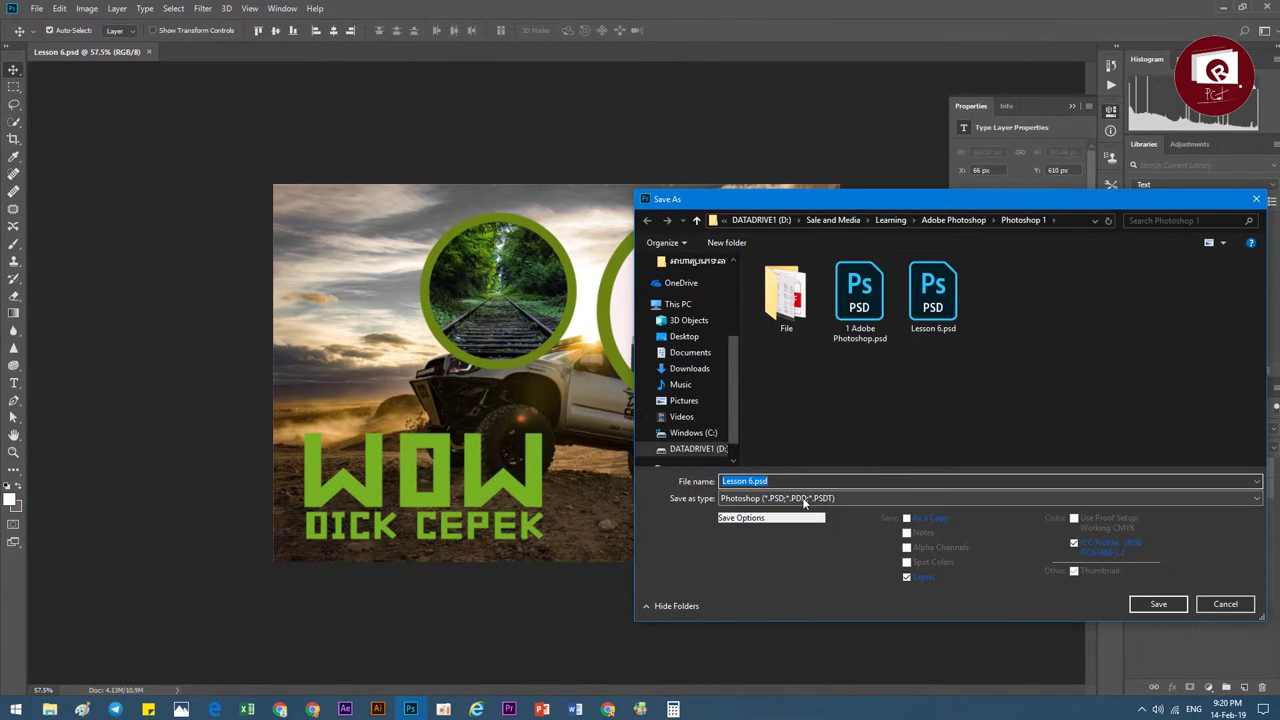
click(804, 498)
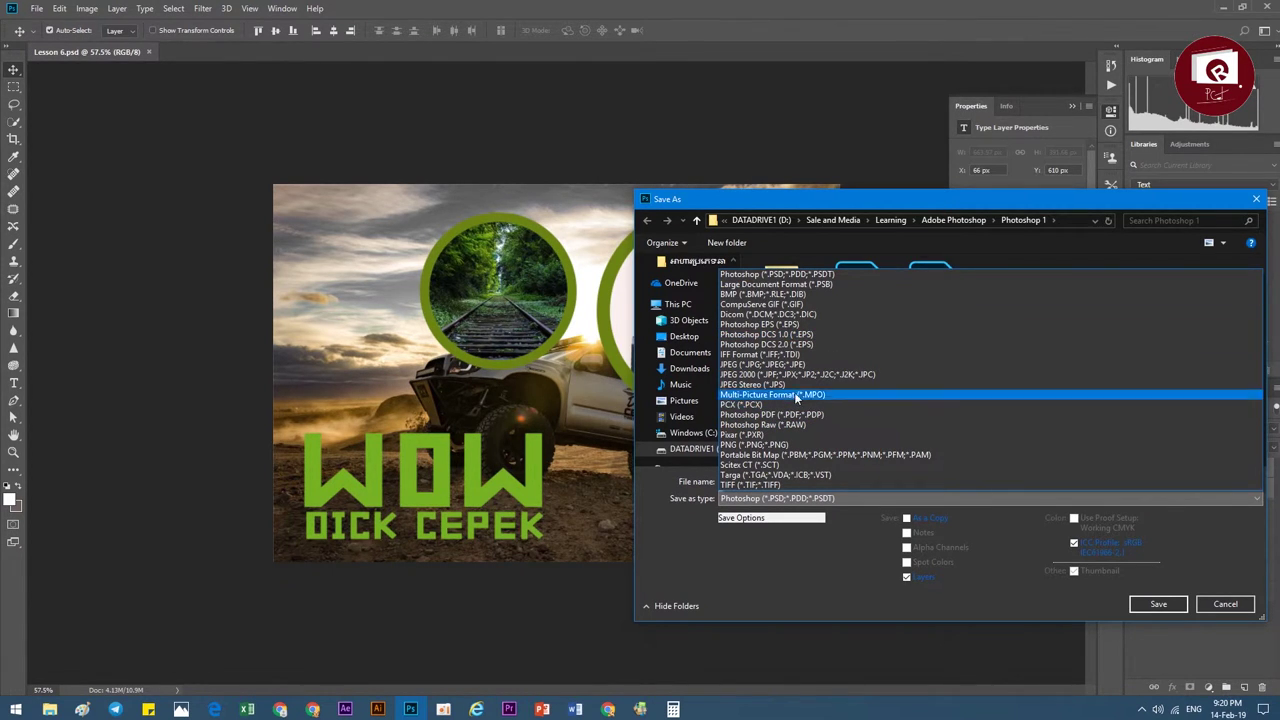
click(796, 364)
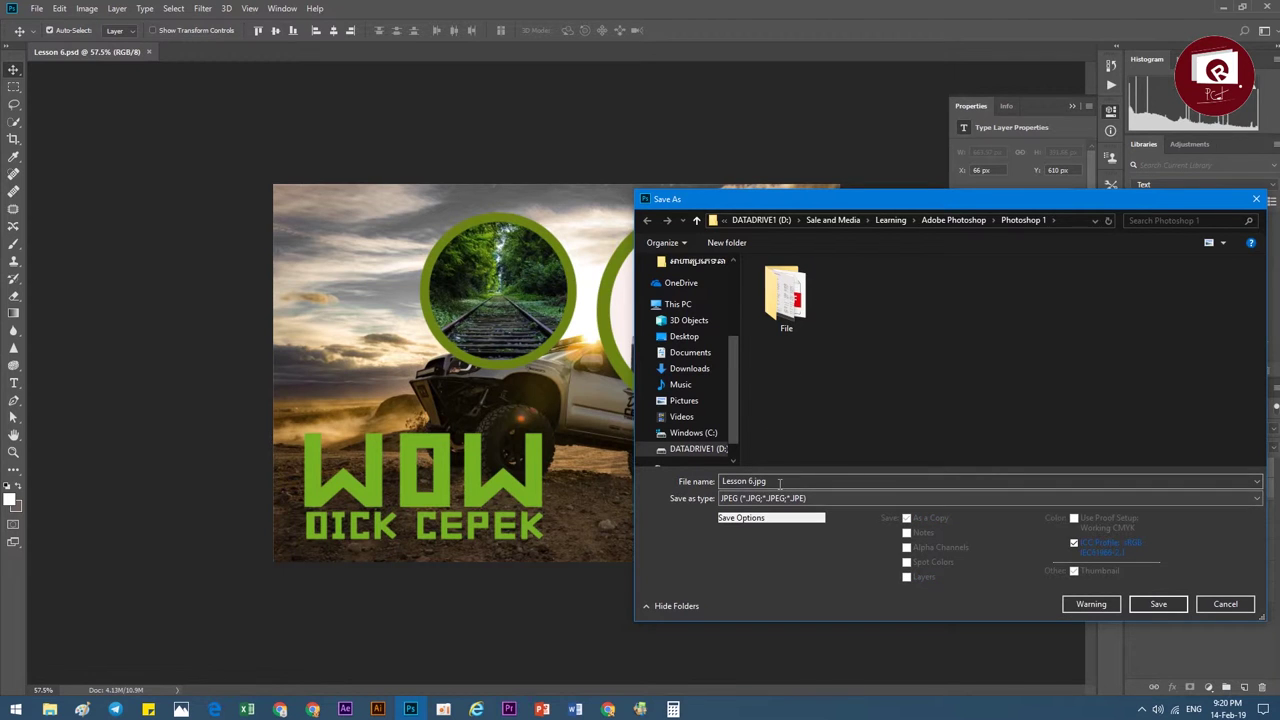
click(1155, 604)
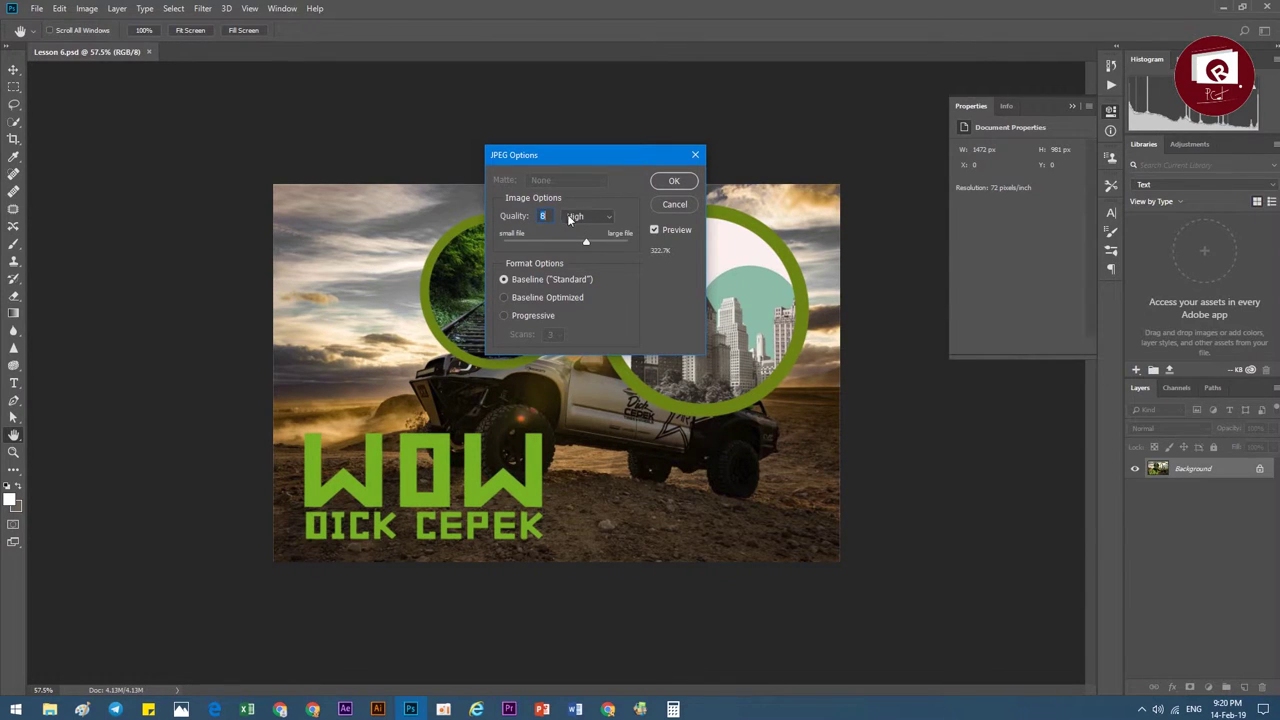
Set JPEG Options to Maximum quality 12, clearing the out-of-range error from entering 20, and confirm.
click(576, 217)
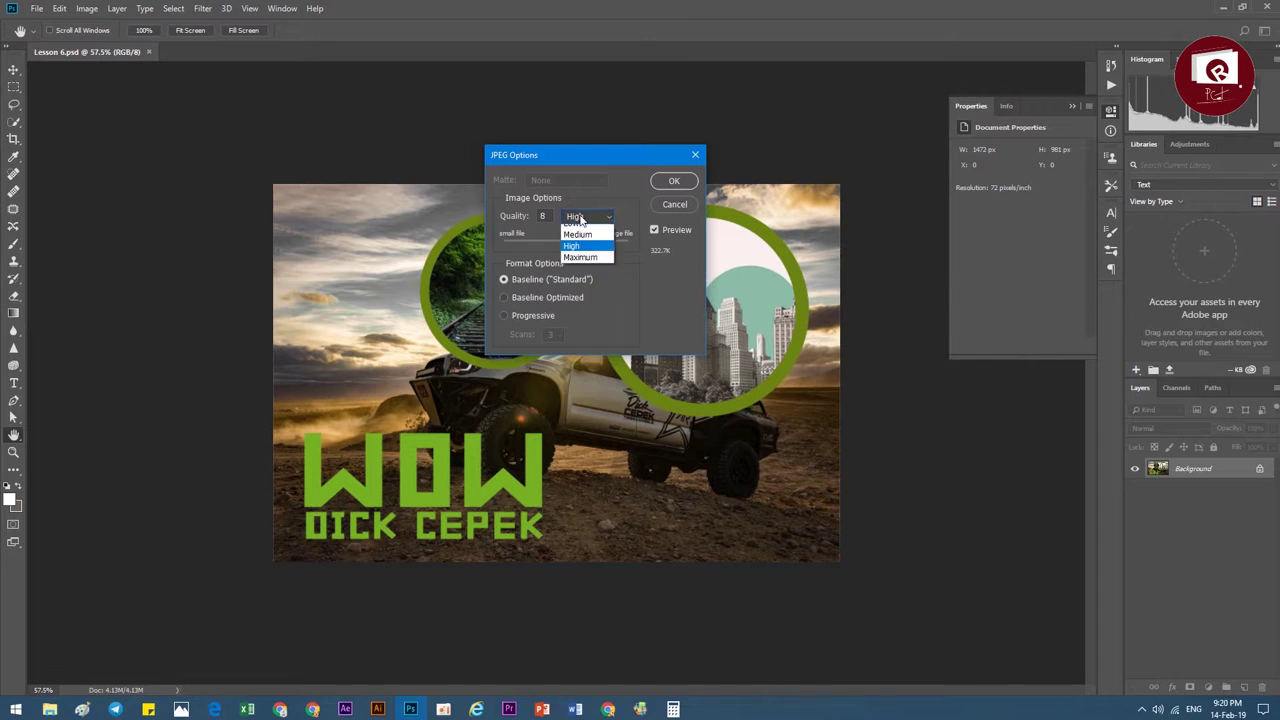
click(582, 257)
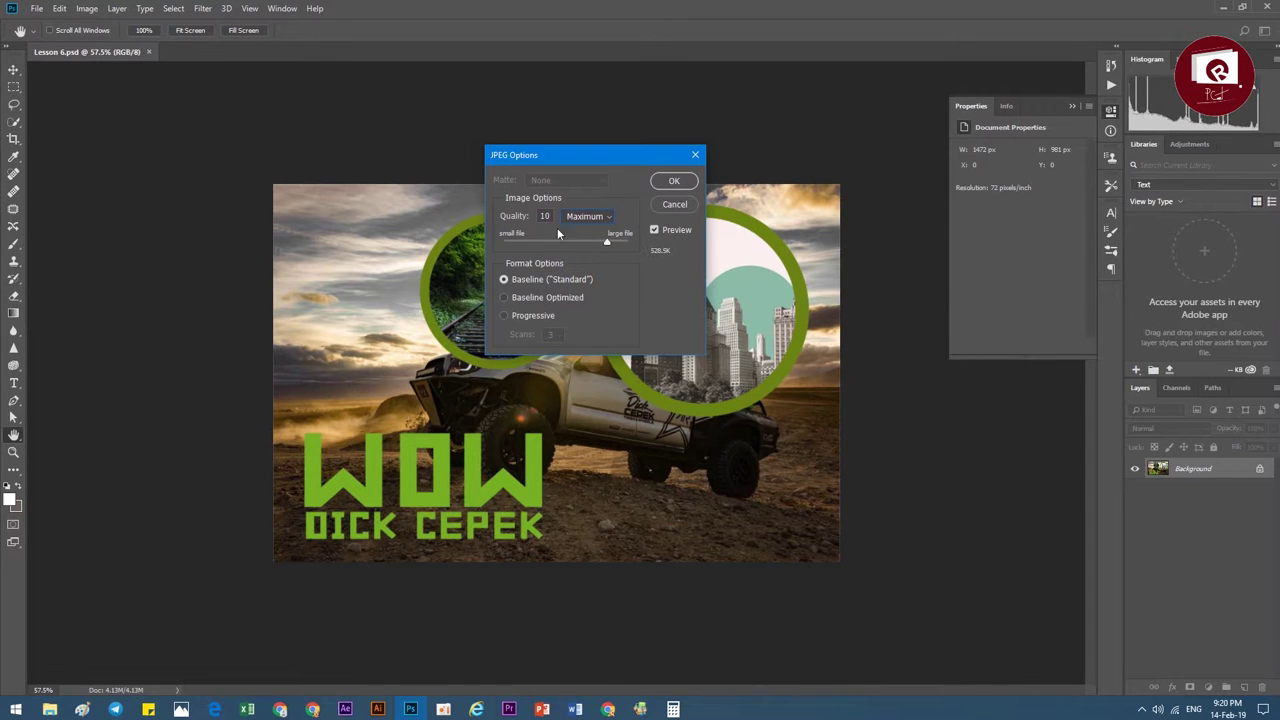
drag(609, 242, 657, 239)
text(20)
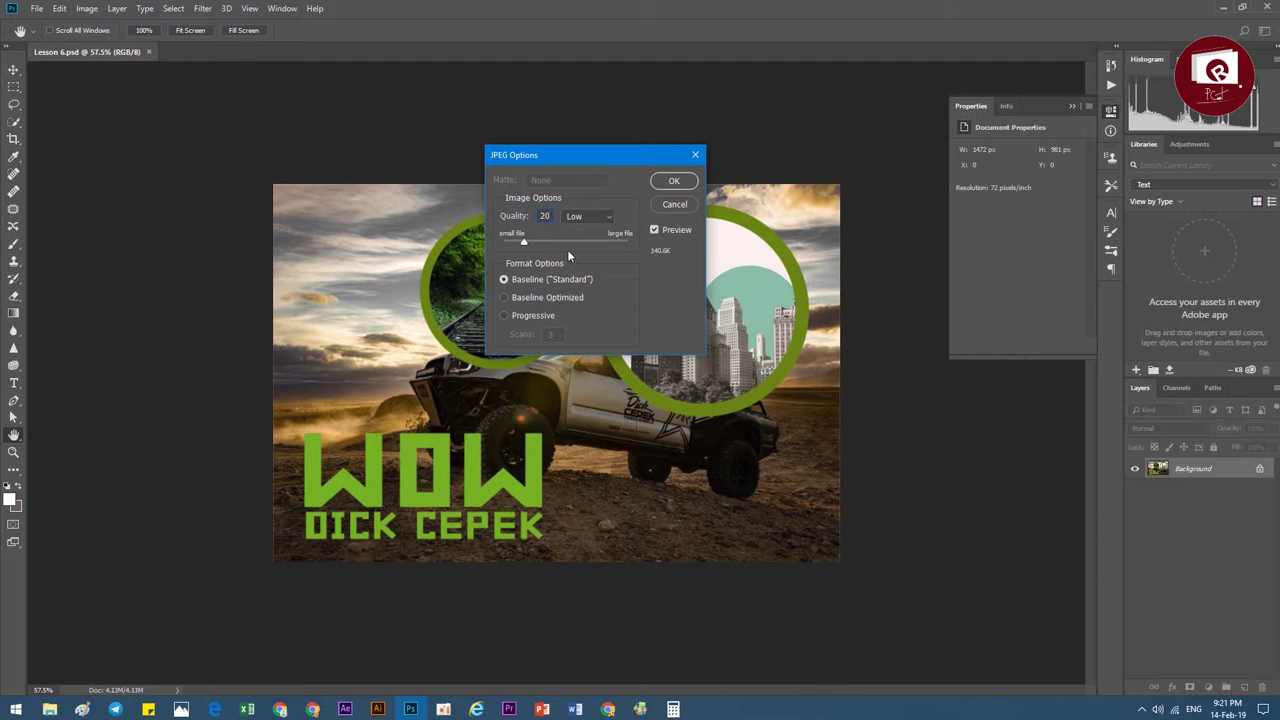
key(Tab)
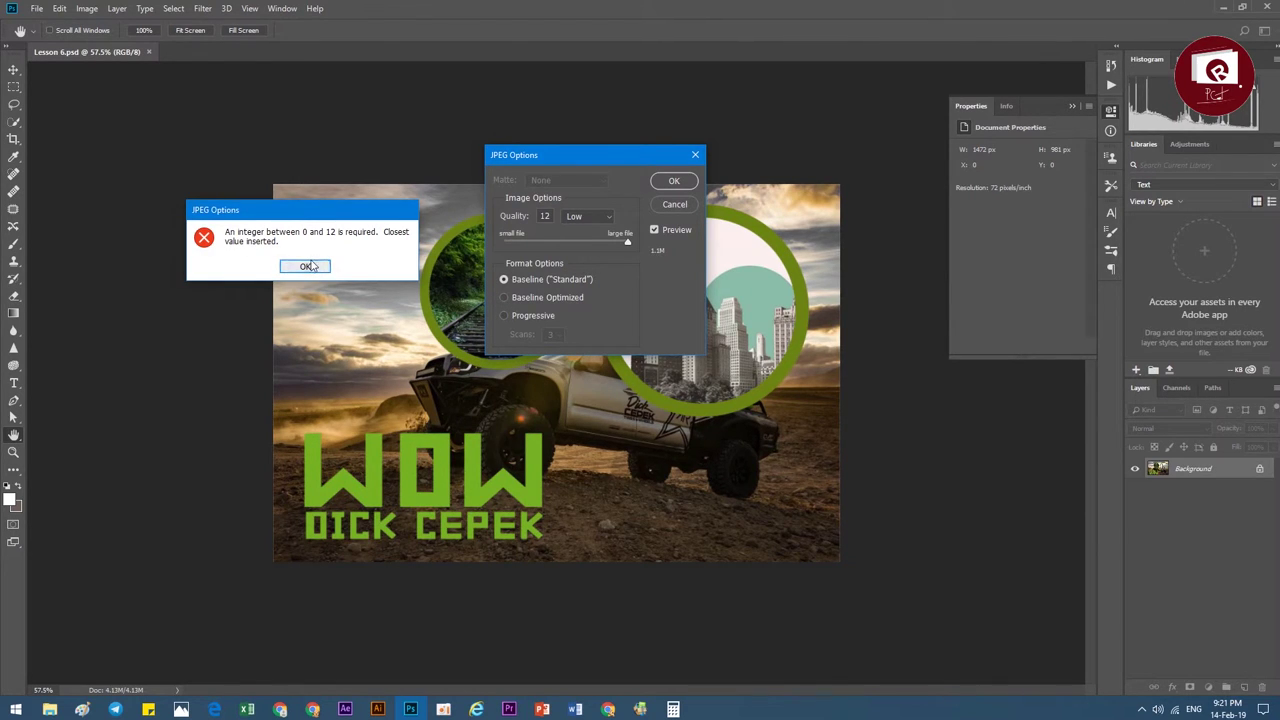
click(309, 267)
click(588, 216)
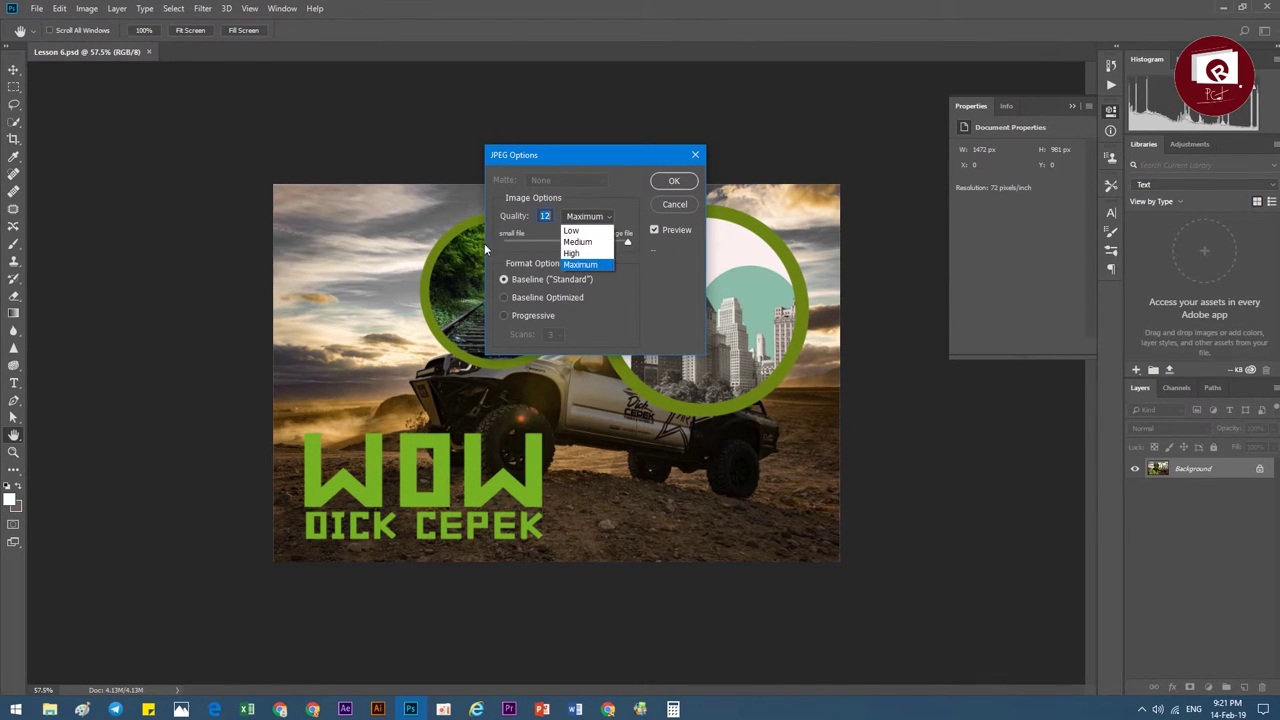
click(589, 265)
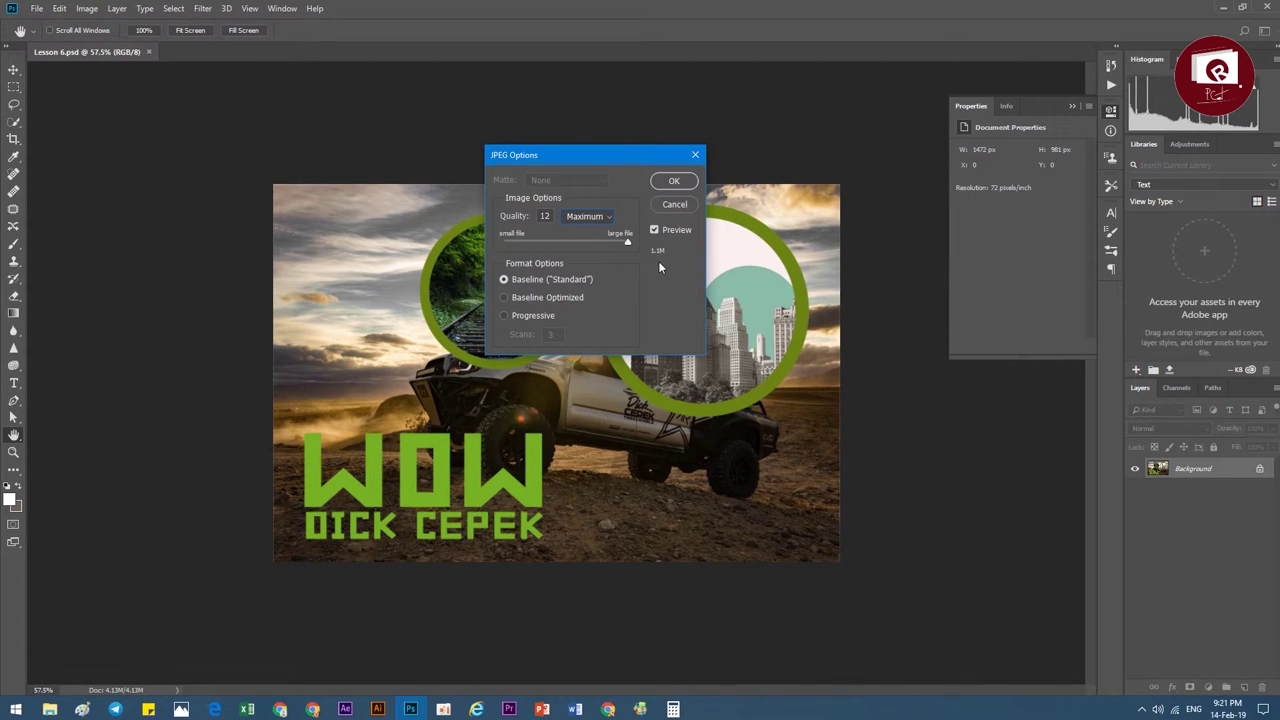
click(668, 186)
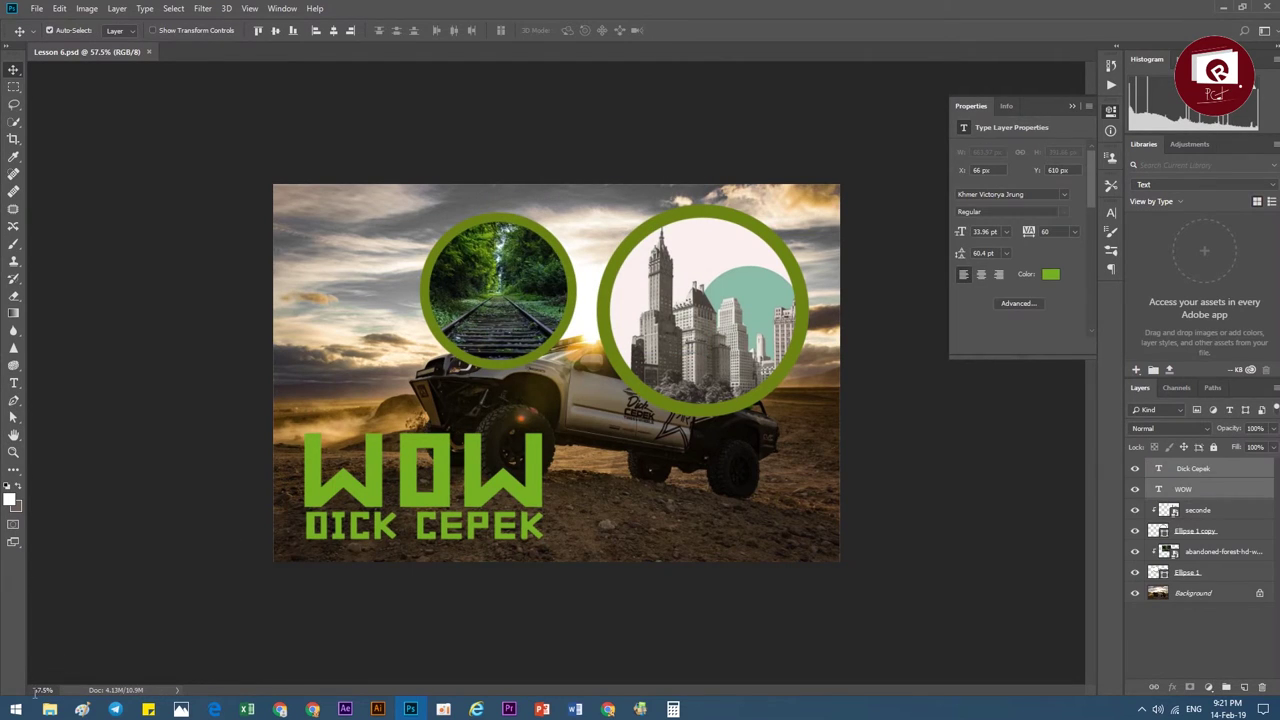
mouse_move(49, 709)
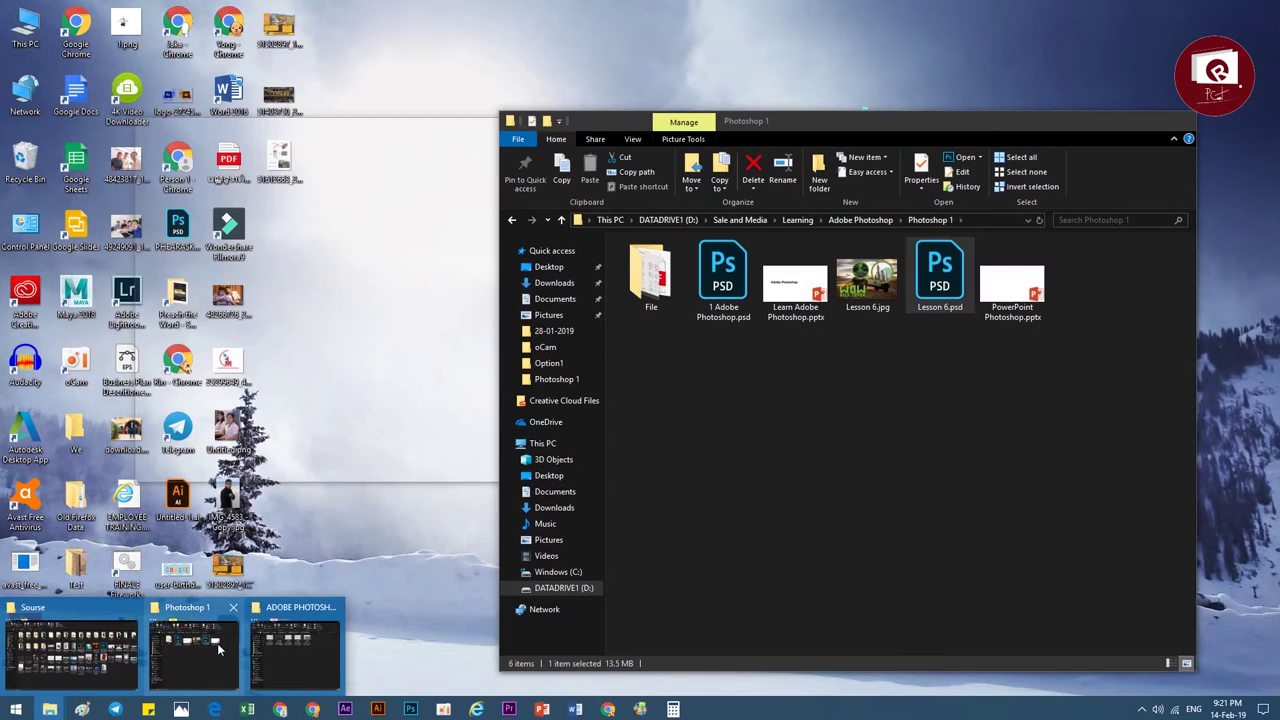
Preview the saved Lesson 6.jpg from the Photoshop 1 folder in Photos, close it, and reopen it.
click(217, 643)
click(893, 285)
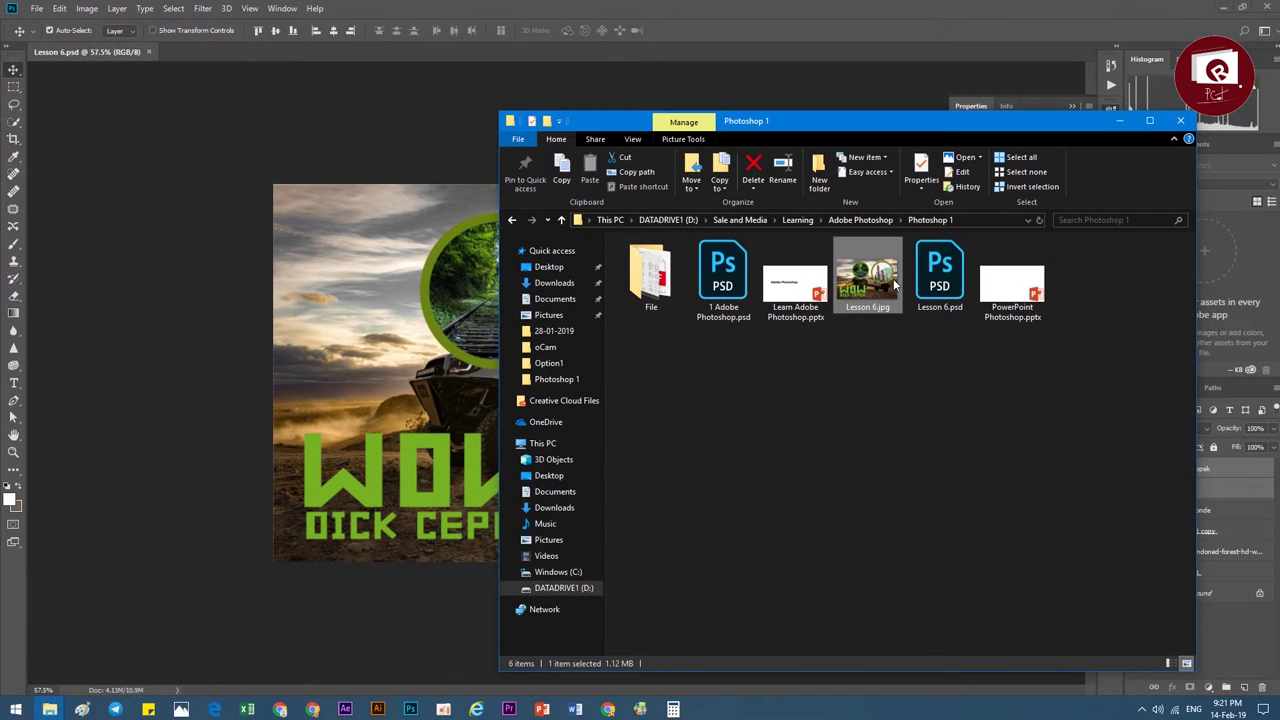
double_click(893, 285)
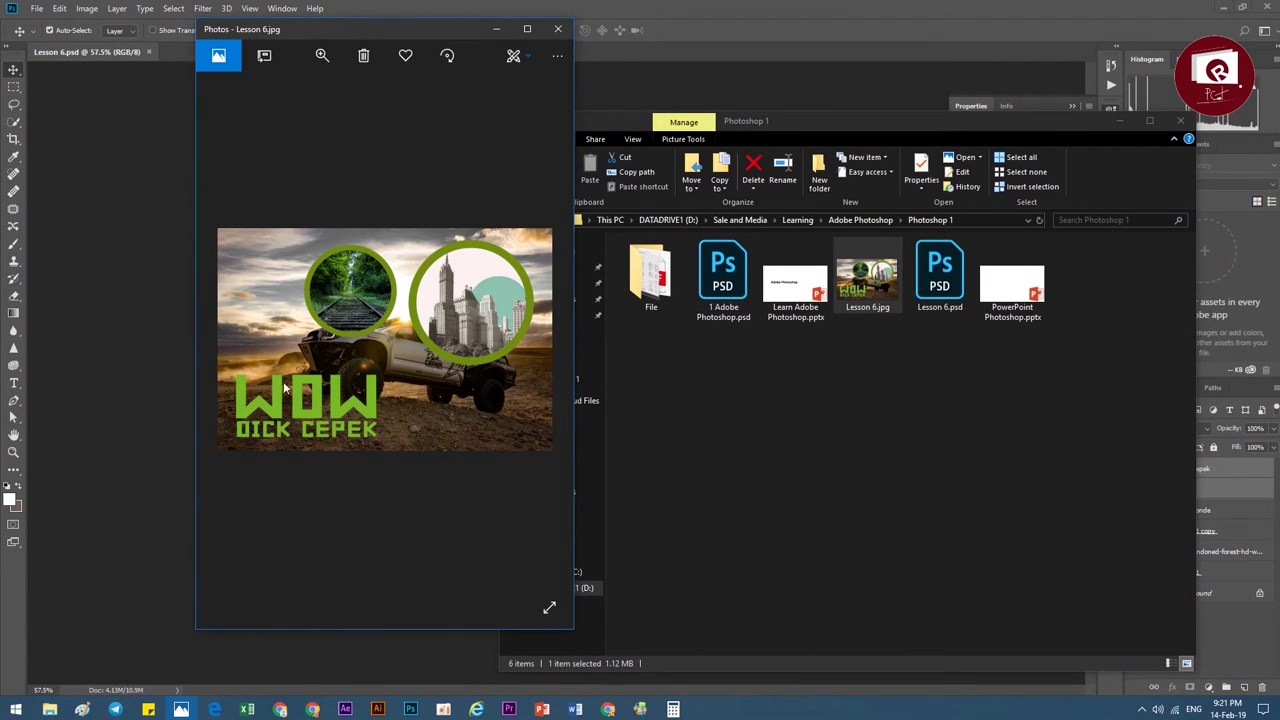
click(557, 28)
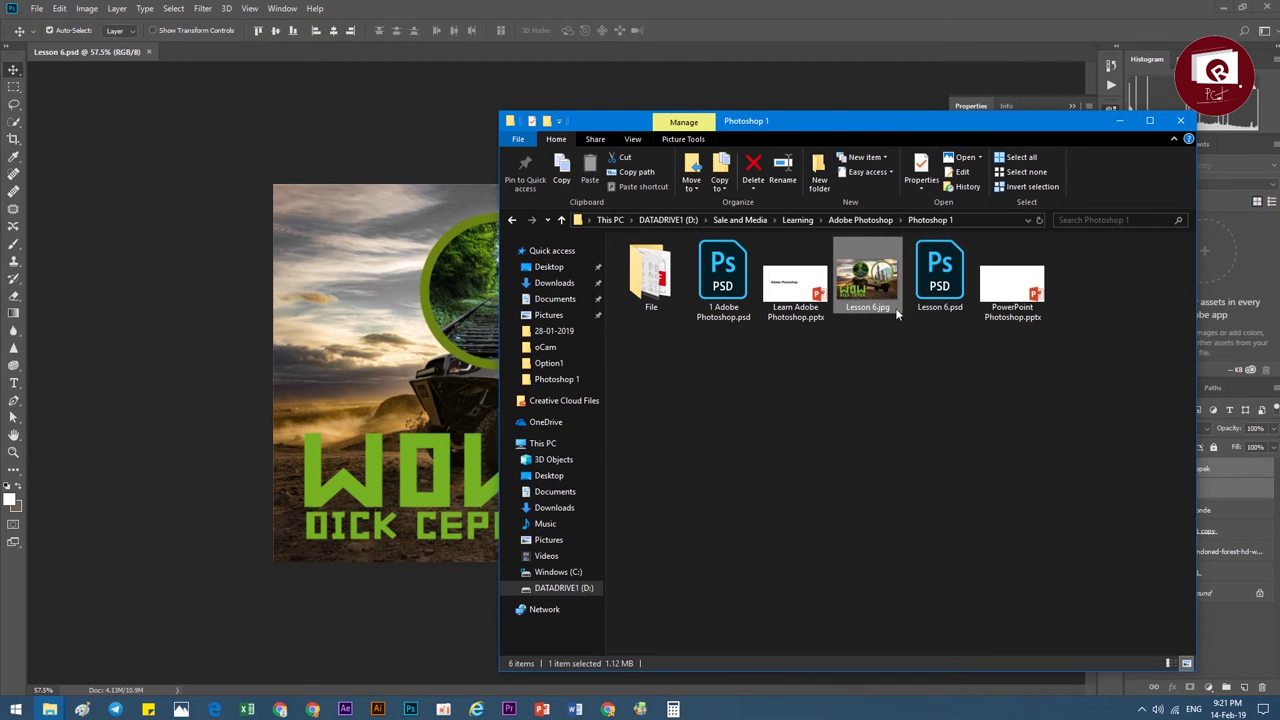
double_click(868, 285)
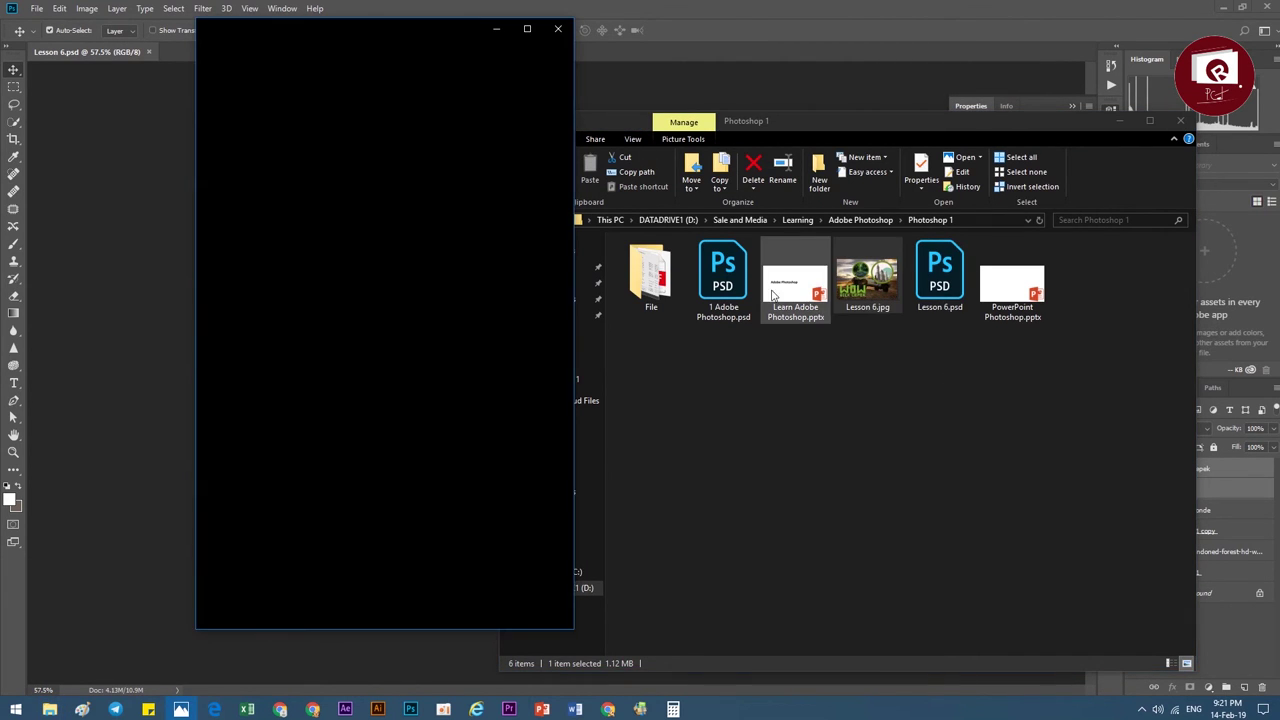